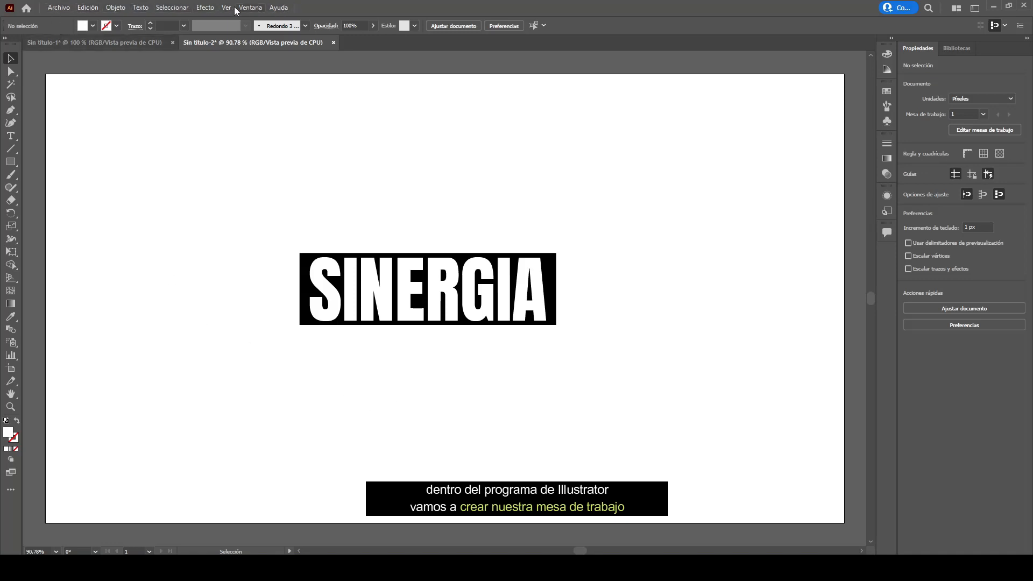
- Create a new 1280 x 720 px RGB document with high (300 ppp) raster effects
{"action": "left_click", "coordinate": [56, 9]}
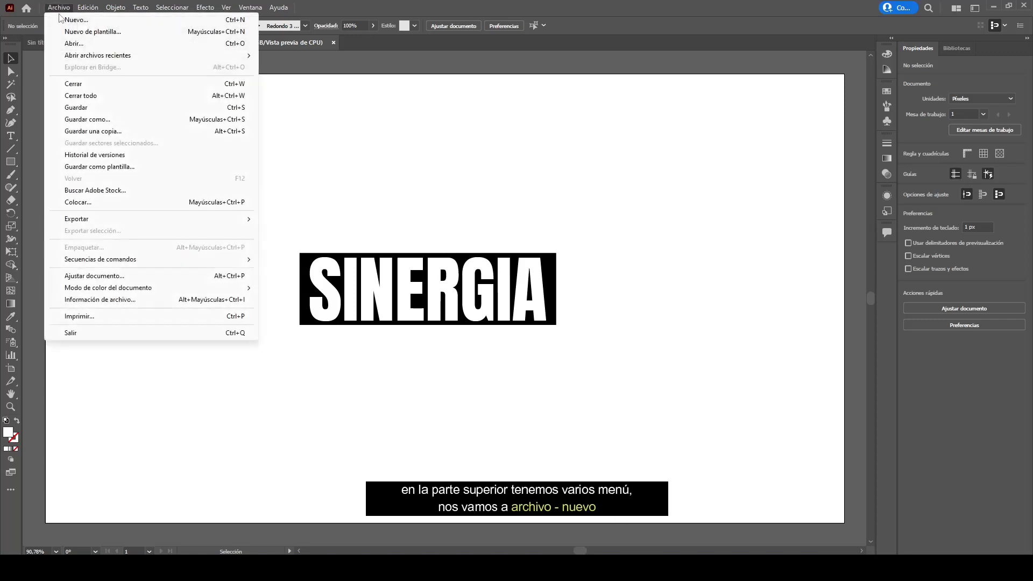
{"action": "left_click", "coordinate": [166, 20]}
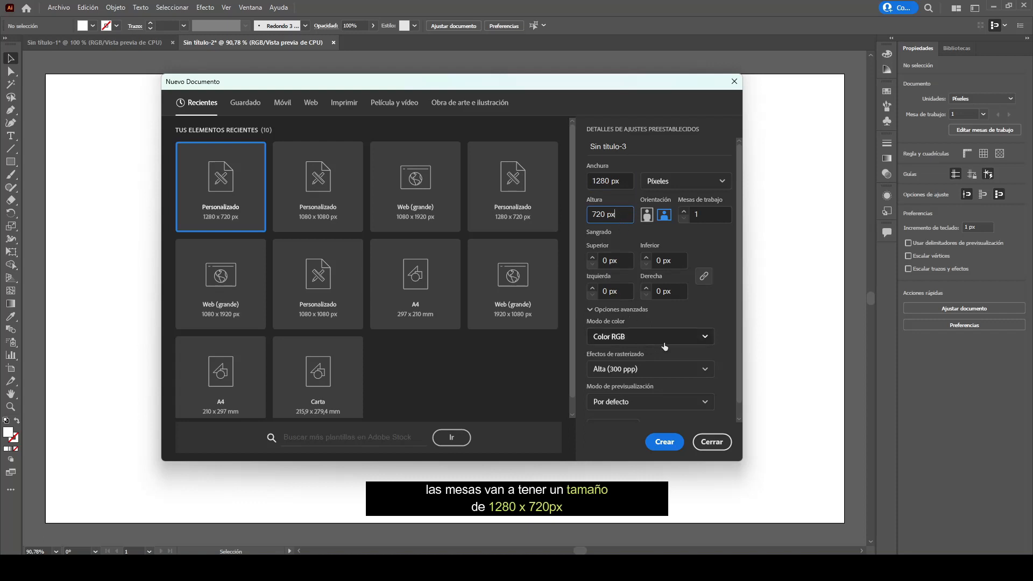
{"action": "scroll", "coordinate": [713, 315], "scroll_direction": "down", "scroll_amount": 1}
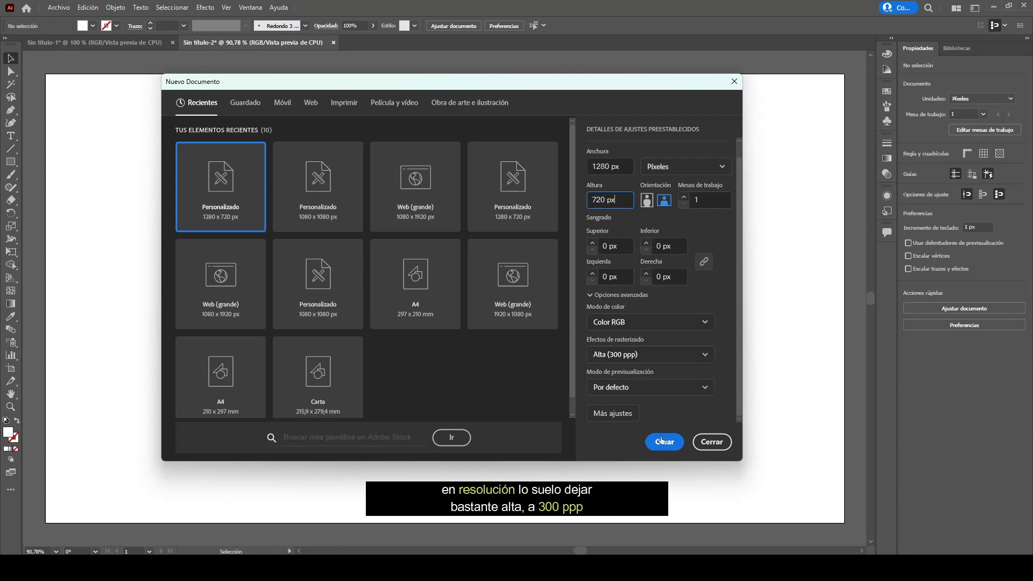
{"action": "left_click", "coordinate": [705, 442]}
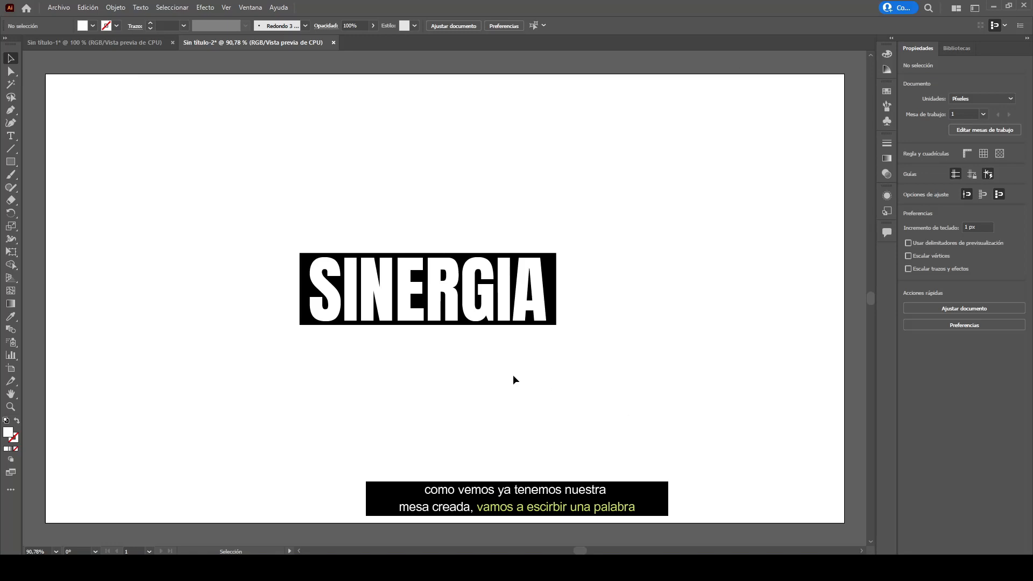
- Inspect the SINERGIA text and its black background rectangle at 100% zoom
{"action": "left_click", "coordinate": [489, 315]}
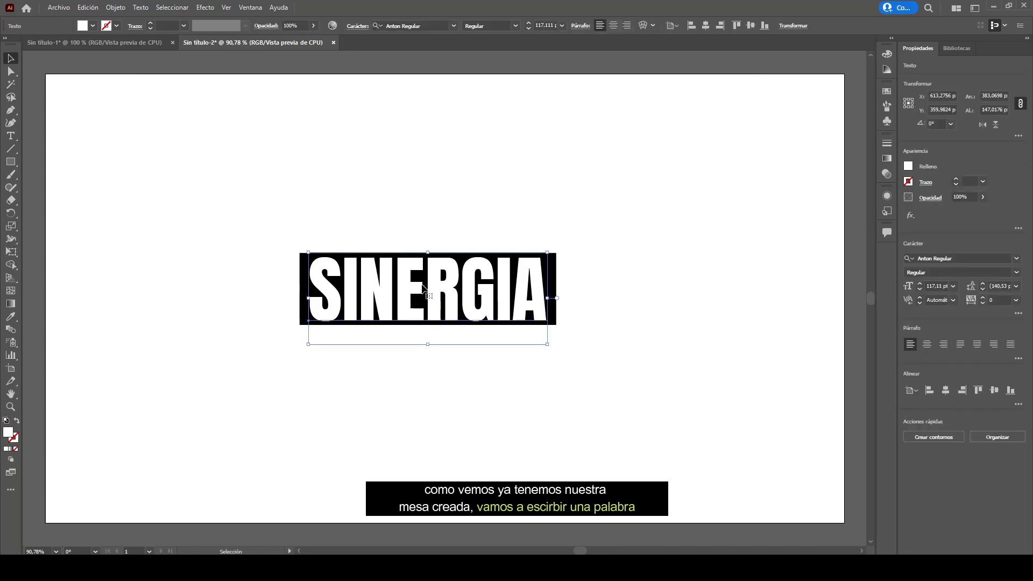
{"action": "key", "text": "ctrl+1"}
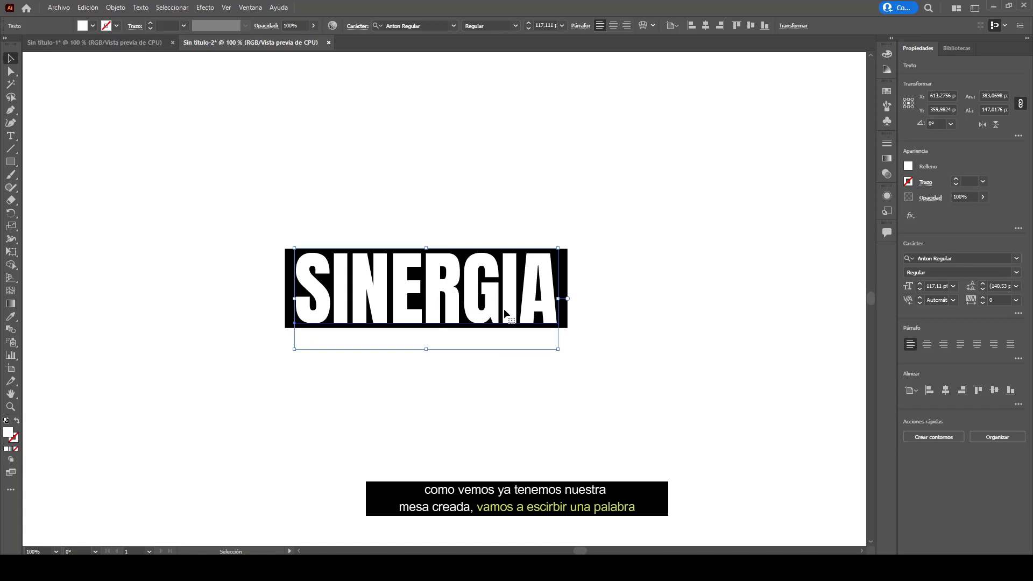
{"action": "left_click", "coordinate": [563, 268]}
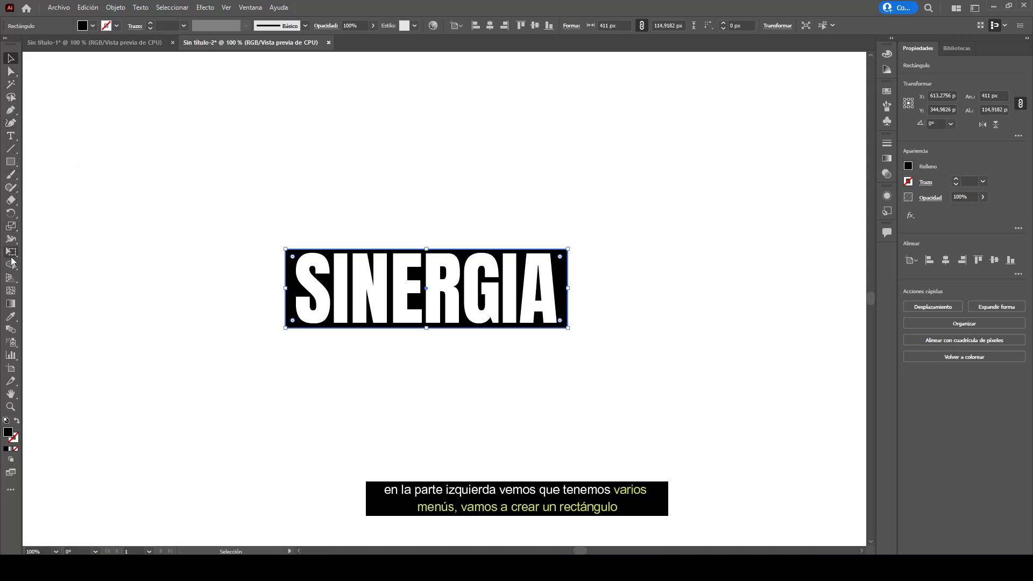
{"action": "left_click", "coordinate": [10, 161]}
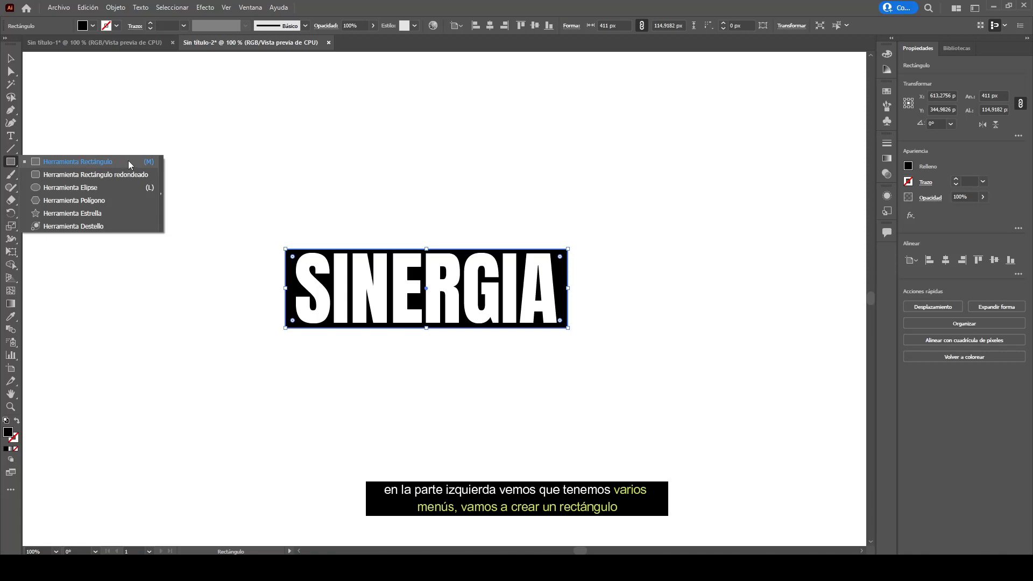
{"action": "left_click", "coordinate": [128, 162]}
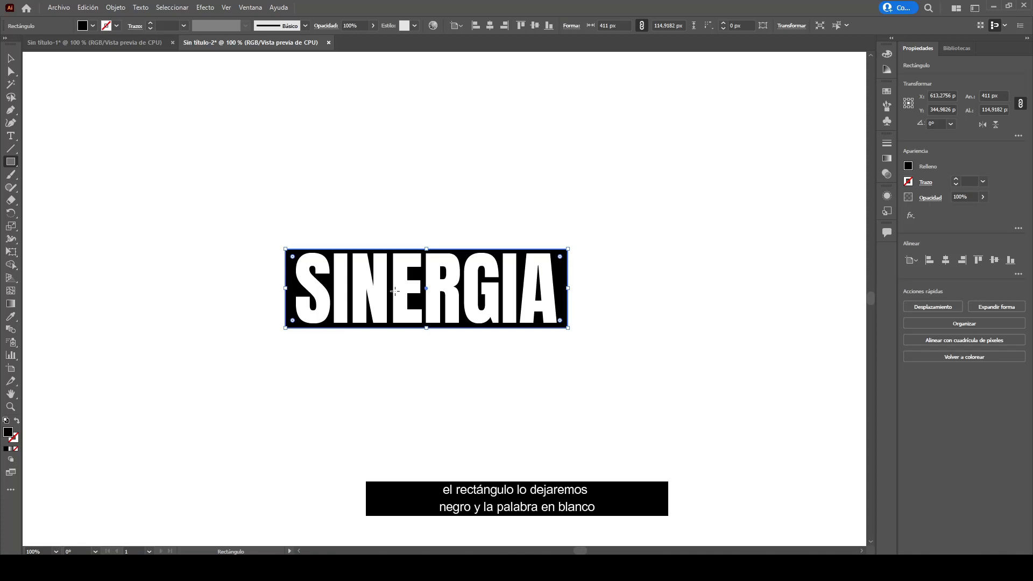
{"action": "left_click", "coordinate": [11, 58]}
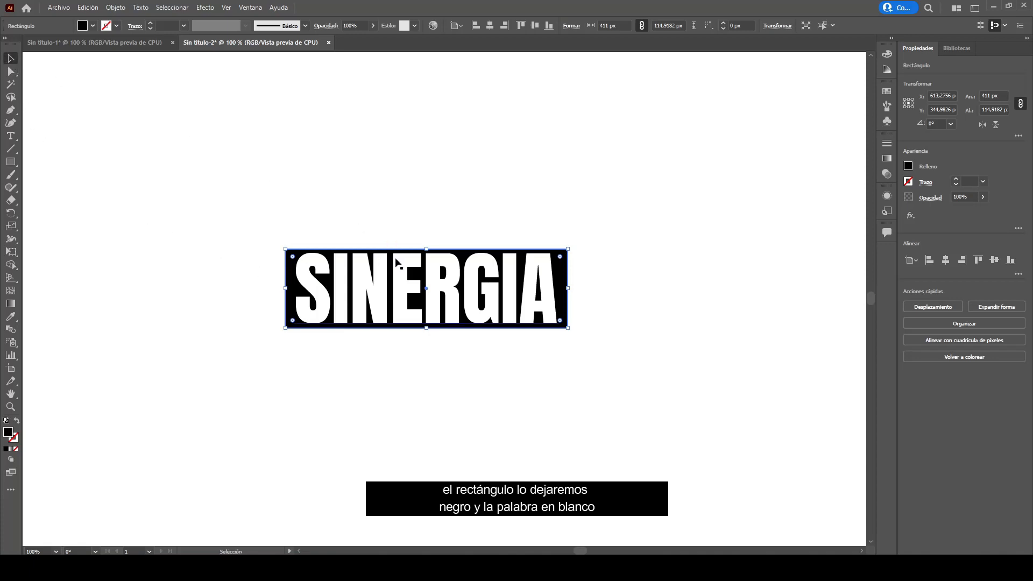
- Zoom in to examine the margins between the black rectangle's edges and the letters
{"action": "scroll", "coordinate": [429, 276], "scroll_direction": "up", "scroll_amount": 1}
{"action": "scroll", "coordinate": [429, 275], "scroll_direction": "up", "scroll_amount": 4}
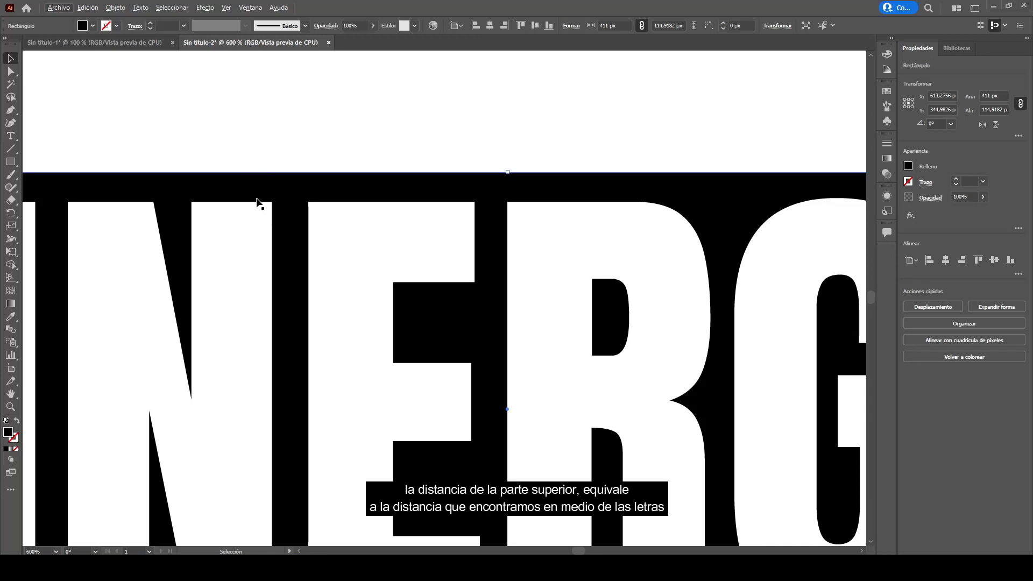
{"action": "scroll", "coordinate": [540, 283], "scroll_direction": "down", "scroll_amount": 2}
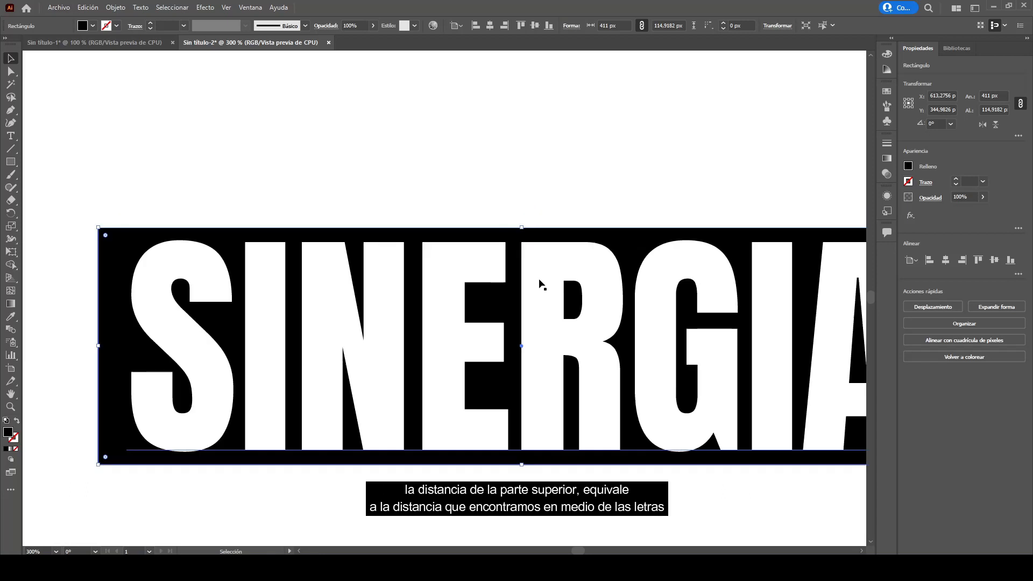
{"action": "scroll", "coordinate": [542, 283], "scroll_direction": "down", "scroll_amount": 1}
{"action": "scroll", "coordinate": [265, 415], "scroll_direction": "up", "scroll_amount": 1}
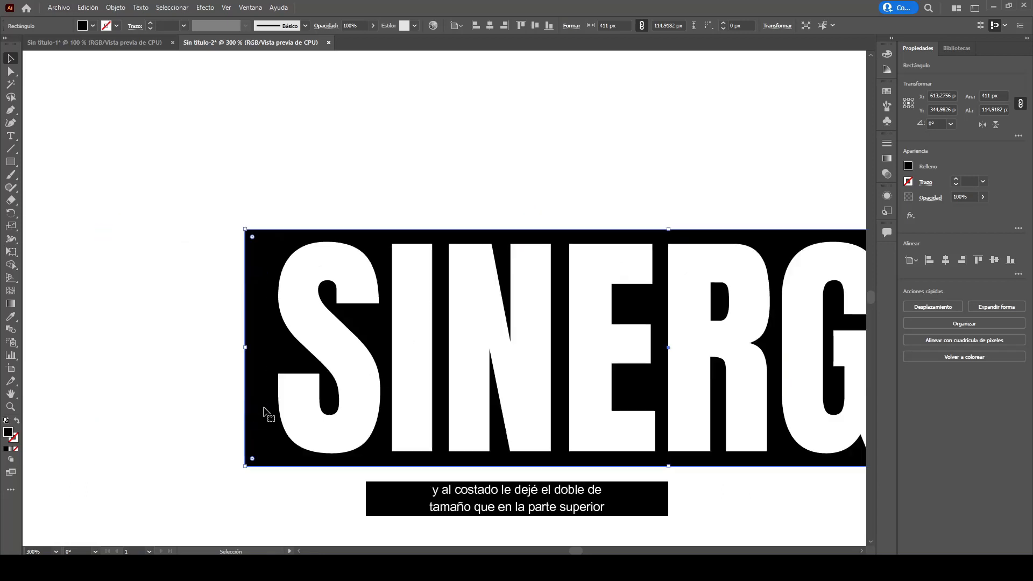
{"action": "left_click", "coordinate": [281, 247]}
{"action": "left_click", "coordinate": [258, 251]}
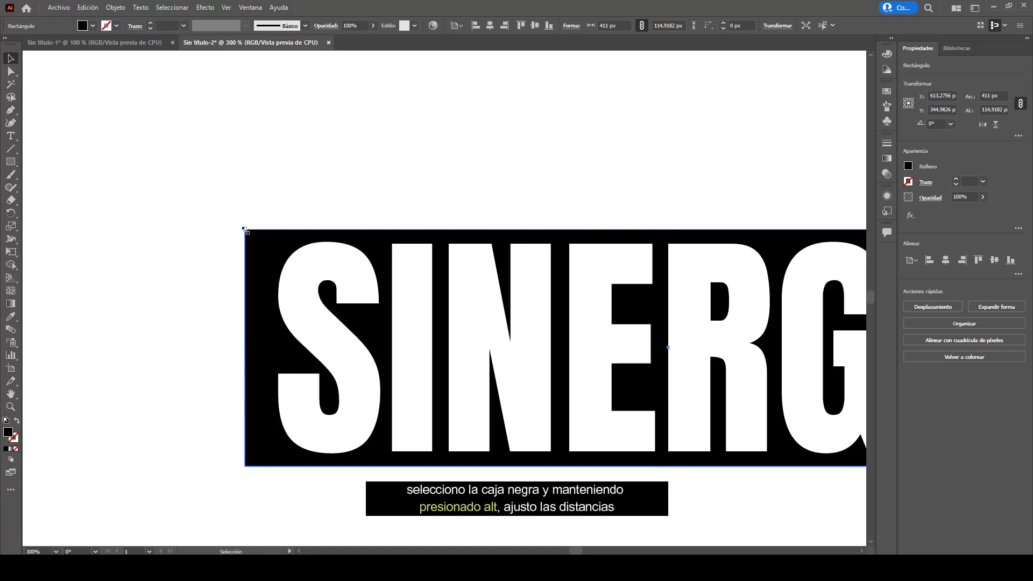
- Try resizing the black rectangle from its left edge and undo the changes
{"action": "left_click_drag", "start_coordinate": [245, 230], "coordinate": [182, 226]}
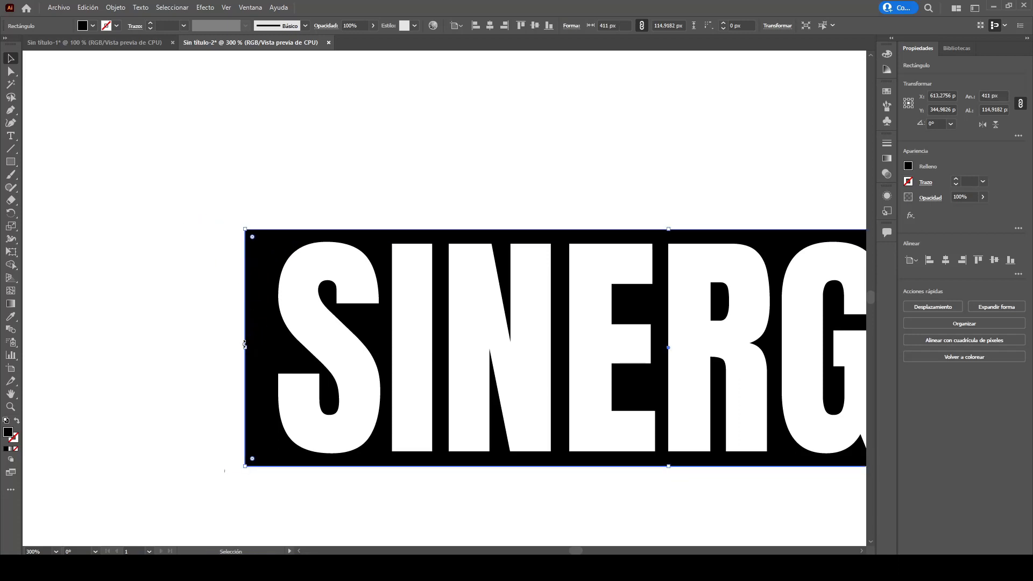
{"action": "left_click_drag", "start_coordinate": [245, 348], "coordinate": [249, 347]}
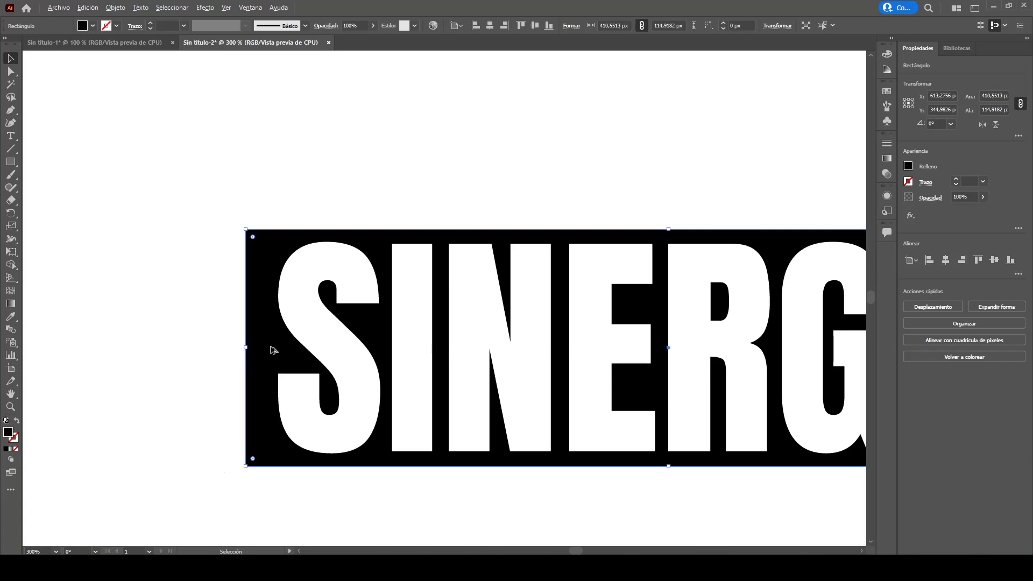
{"action": "key", "text": "ctrl+minus"}
{"action": "key", "text": "ctrl+minus"}
{"action": "scroll", "coordinate": [305, 351], "scroll_direction": "right", "scroll_amount": 1}
{"action": "key", "text": "ctrl+z"}
{"action": "left_click_drag", "start_coordinate": [208, 348], "coordinate": [181, 347]}
{"action": "key", "text": "ctrl+z"}
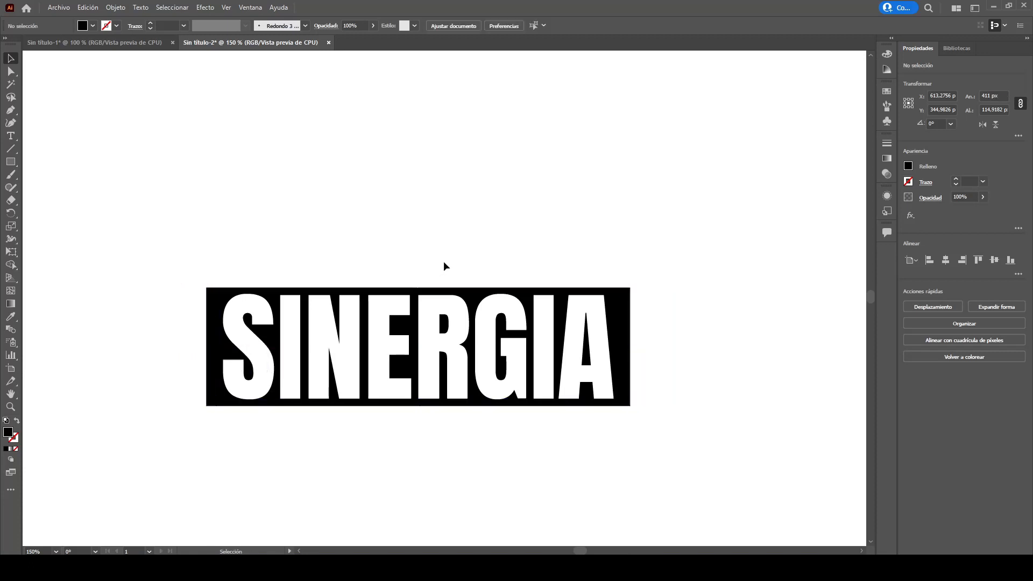
- Select the text and the black rectangle together and group them
{"action": "left_click", "coordinate": [443, 260]}
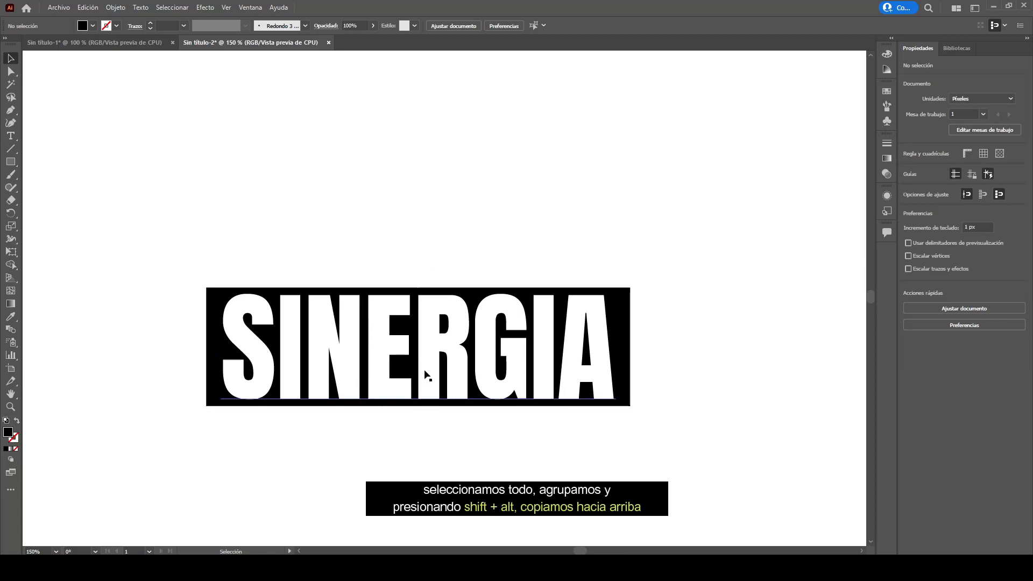
{"action": "left_click_drag", "start_coordinate": [383, 300], "coordinate": [458, 440]}
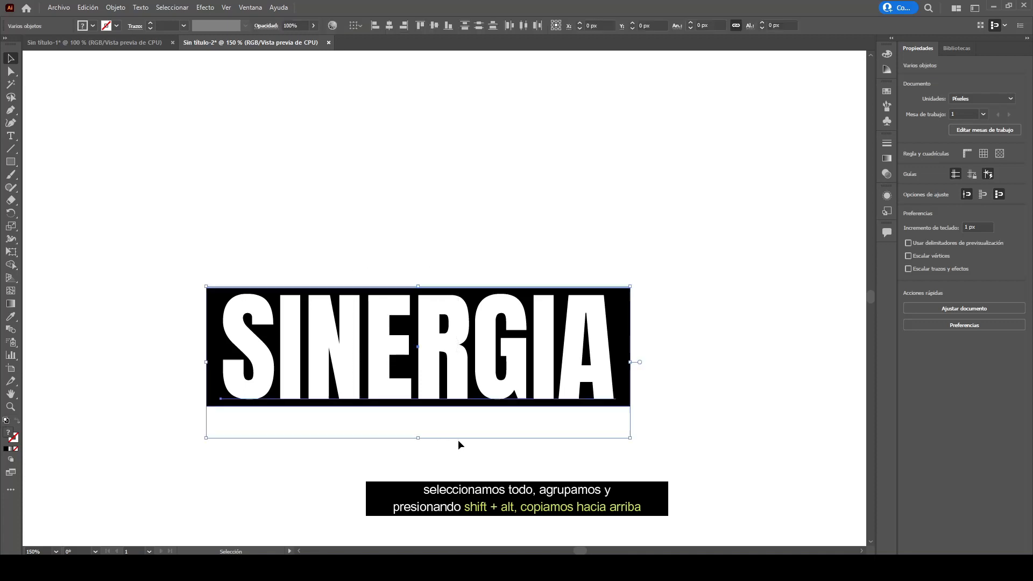
{"action": "right_click", "coordinate": [460, 371]}
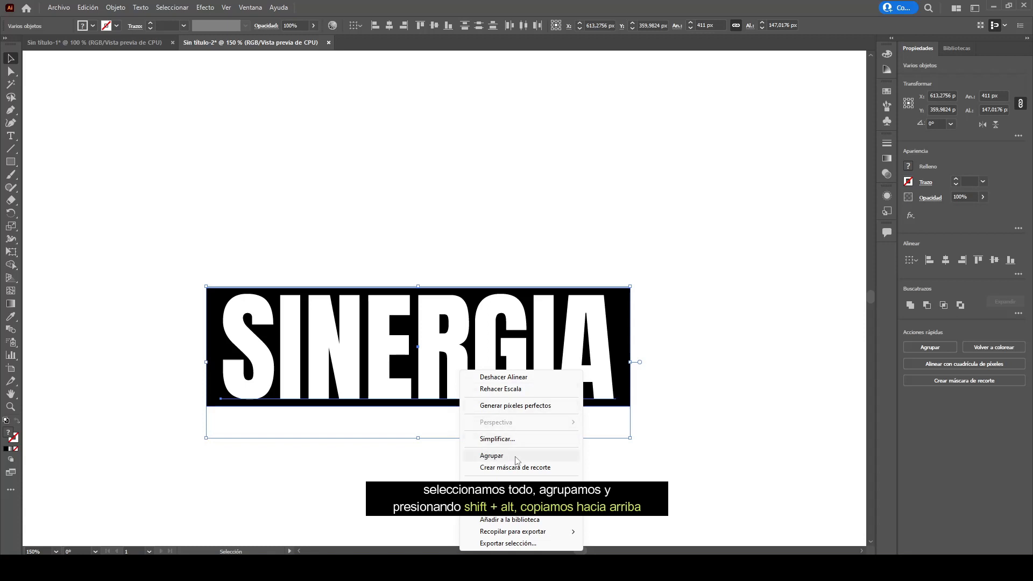
{"action": "left_click", "coordinate": [119, 10]}
{"action": "left_click", "coordinate": [119, 9]}
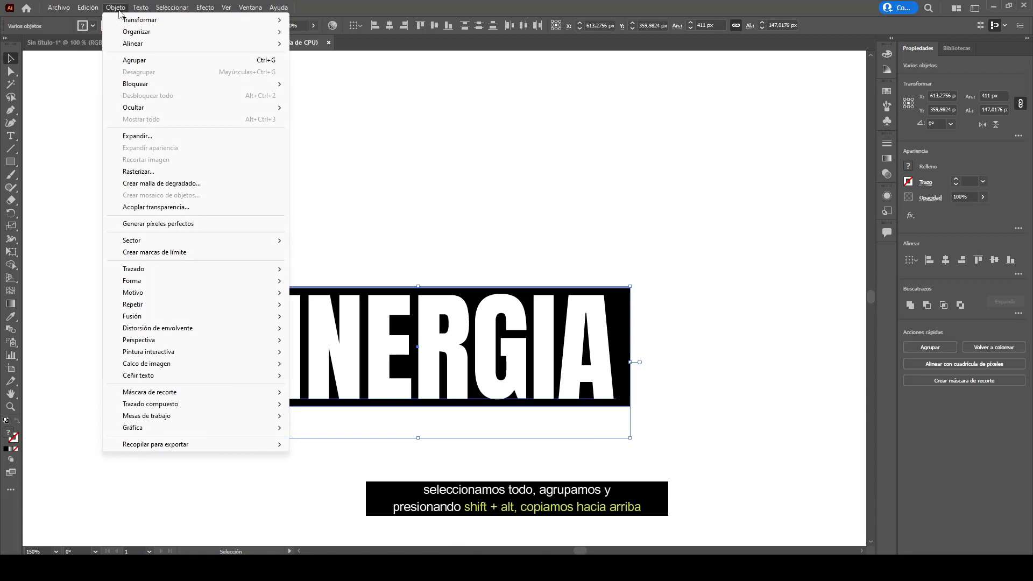
{"action": "left_click", "coordinate": [205, 66]}
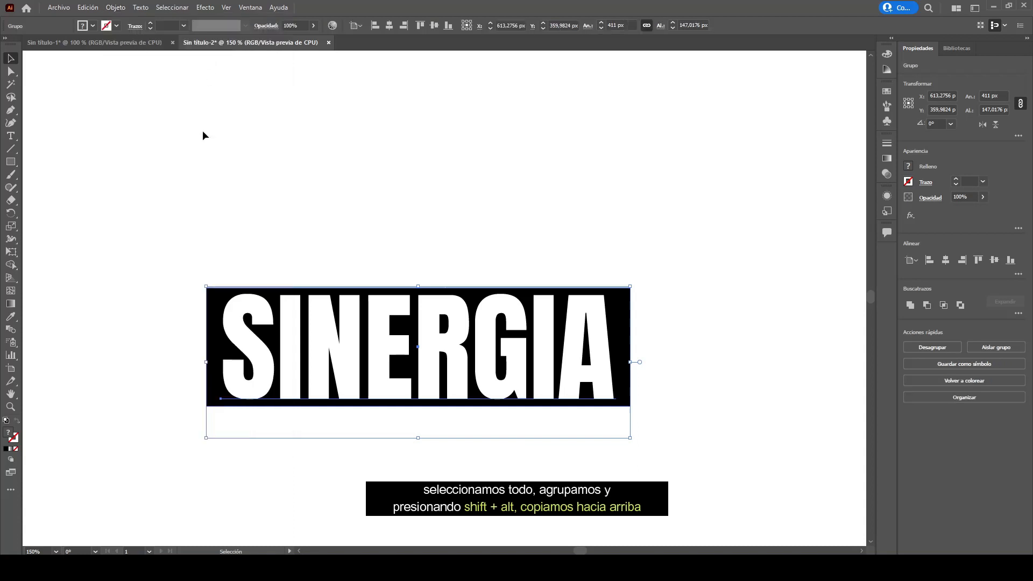
{"action": "mouse_move", "coordinate": [437, 349]}
{"action": "left_mouse_down"}
{"action": "mouse_move", "coordinate": [434, 274]}
{"action": "mouse_move", "coordinate": [431, 354]}
{"action": "left_mouse_up"}
{"action": "key", "text": "ctrl+z"}
{"action": "key", "text": "ctrl+z"}
- Duplicate the grouped word straight upward as a second copy
{"action": "scroll", "coordinate": [449, 358], "scroll_direction": "up", "scroll_amount": 1}
{"action": "scroll", "coordinate": [449, 359], "scroll_direction": "up", "scroll_amount": 5}
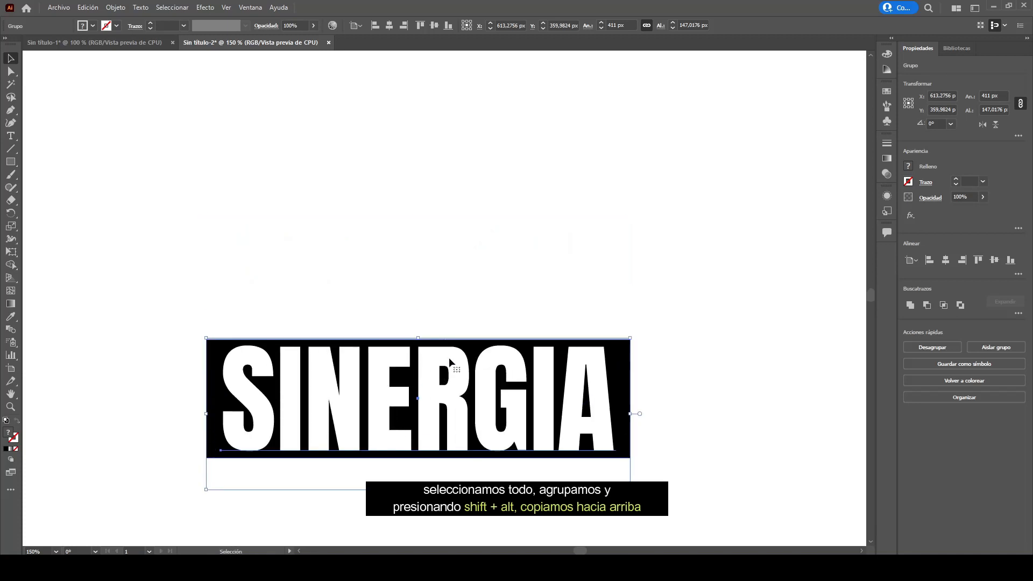
{"action": "left_click_drag", "start_coordinate": [459, 452], "coordinate": [440, 158]}
{"action": "scroll", "coordinate": [439, 256], "scroll_direction": "down", "scroll_amount": 1}
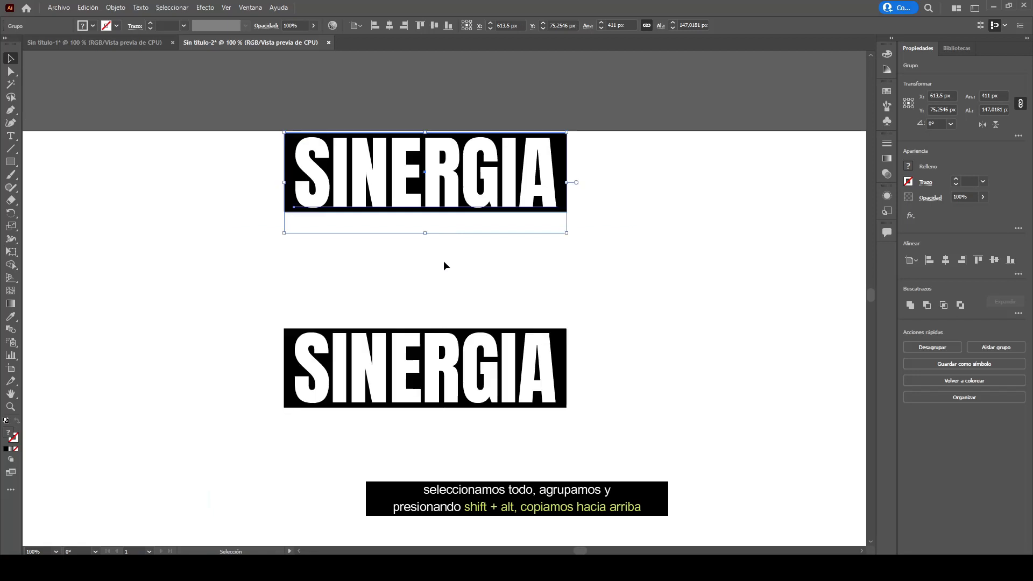
{"action": "scroll", "coordinate": [443, 260], "scroll_direction": "down", "scroll_amount": 2}
- Reposition the two copies vertically, moving the bottom one lower and the top one higher
{"action": "left_click_drag", "start_coordinate": [240, 128], "coordinate": [401, 346]}
{"action": "scroll", "coordinate": [458, 288], "scroll_direction": "down", "scroll_amount": 4}
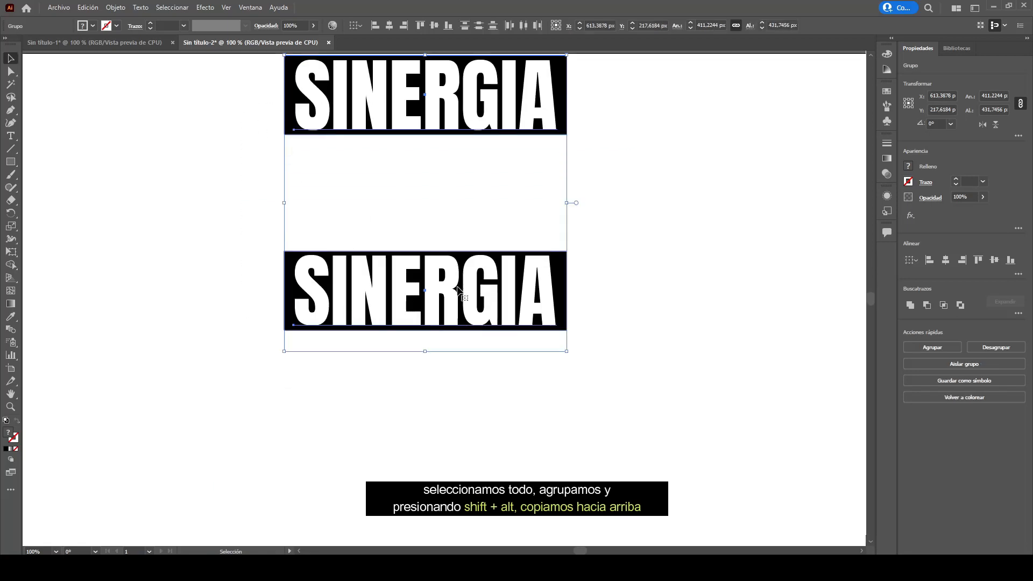
{"action": "left_click_drag", "start_coordinate": [469, 255], "coordinate": [479, 350]}
{"action": "left_click", "coordinate": [639, 311]}
{"action": "scroll", "coordinate": [640, 312], "scroll_direction": "up", "scroll_amount": 1}
{"action": "scroll", "coordinate": [639, 316], "scroll_direction": "up", "scroll_amount": 1}
{"action": "scroll", "coordinate": [639, 316], "scroll_direction": "up", "scroll_amount": 1}
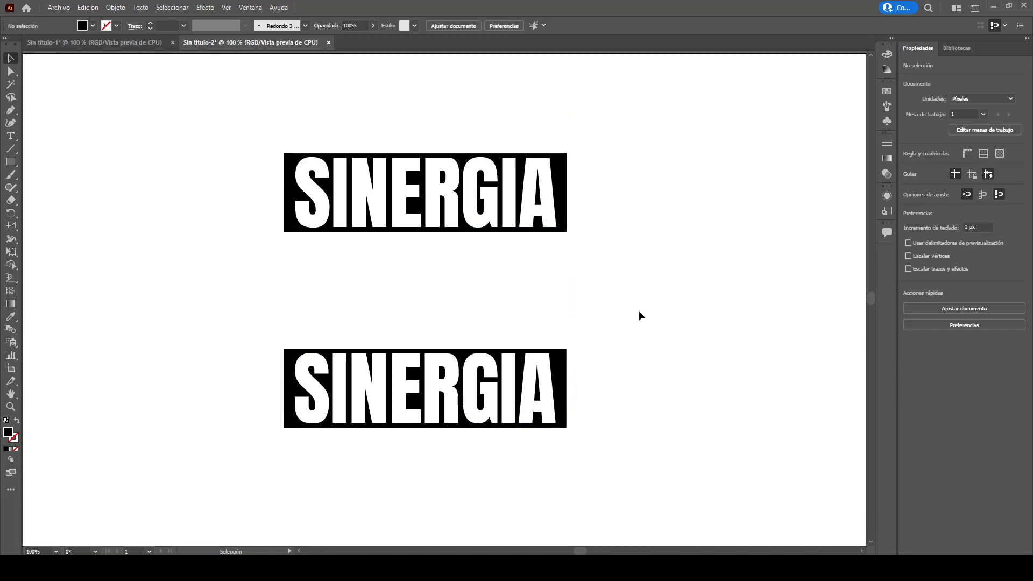
{"action": "left_click_drag", "start_coordinate": [538, 372], "coordinate": [540, 407]}
{"action": "left_click_drag", "start_coordinate": [495, 225], "coordinate": [492, 206]}
{"action": "left_click", "coordinate": [592, 266]}
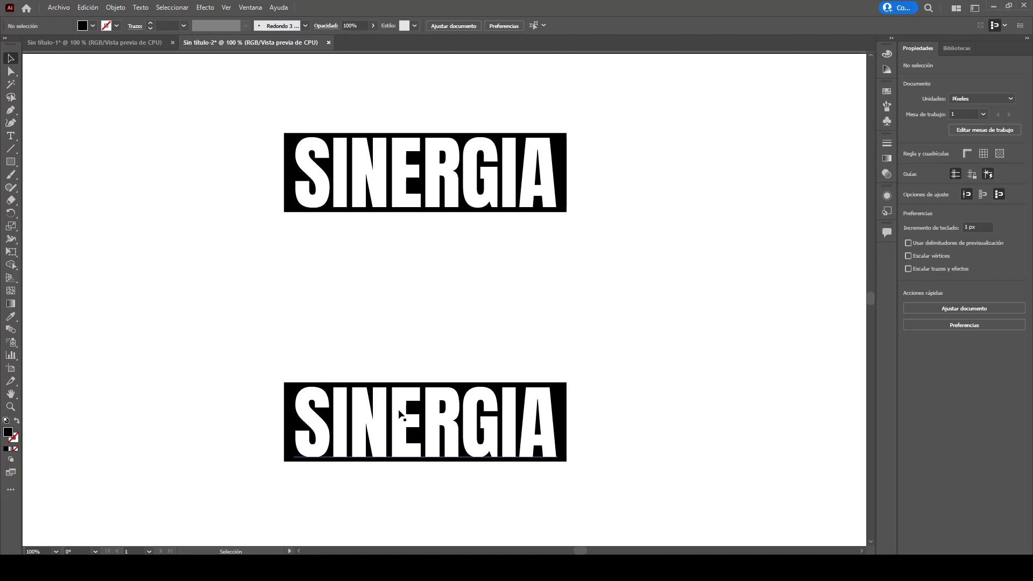
- Send the top SINERGIA group to the back
{"action": "left_click", "coordinate": [423, 205]}
{"action": "right_click", "coordinate": [423, 204]}
{"action": "mouse_move", "coordinate": [457, 344]}
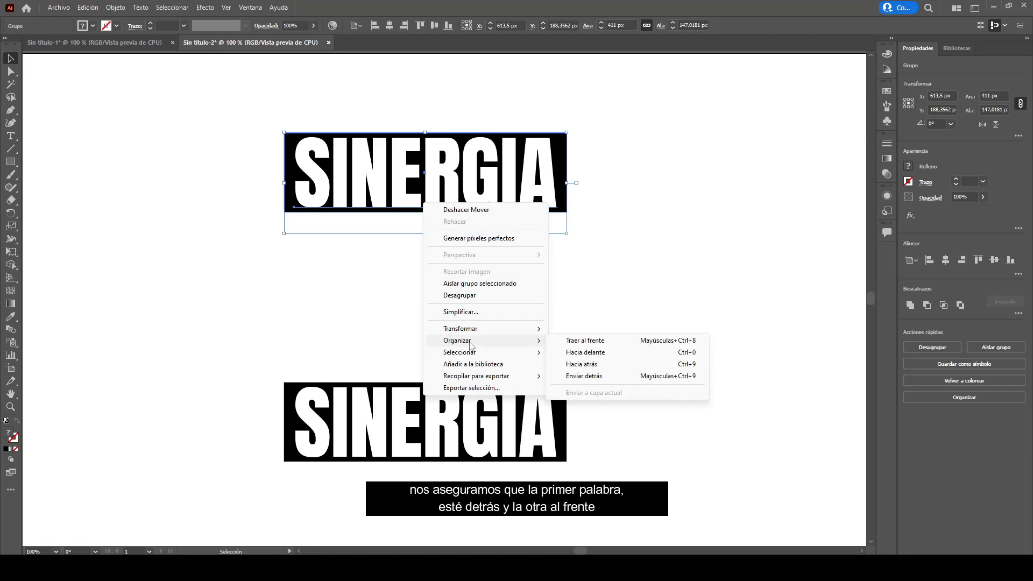
{"action": "left_click", "coordinate": [613, 376]}
- Bring the bottom SINERGIA group to the front
{"action": "left_click", "coordinate": [531, 408]}
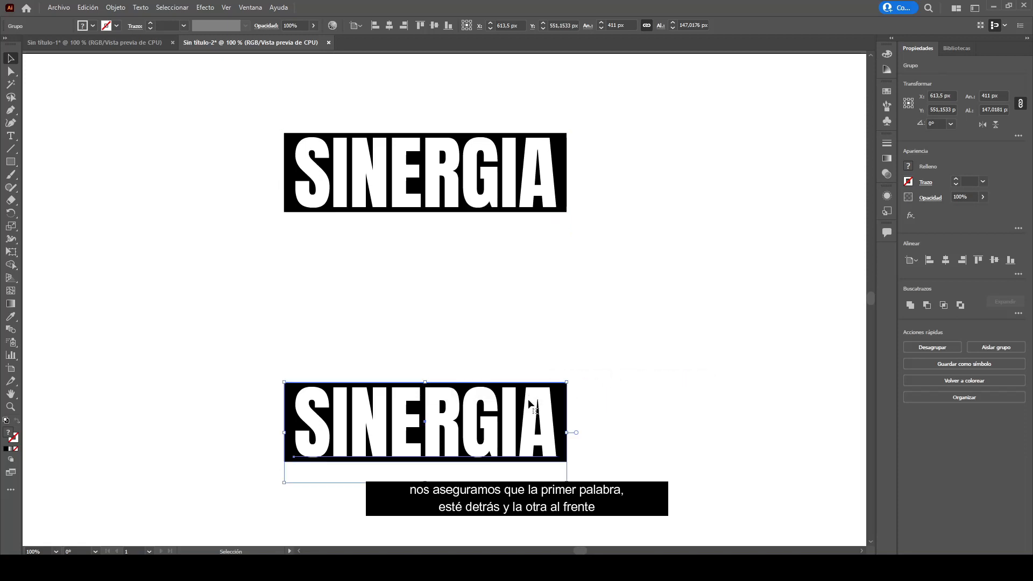
{"action": "right_click", "coordinate": [531, 404]}
{"action": "mouse_move", "coordinate": [581, 348]}
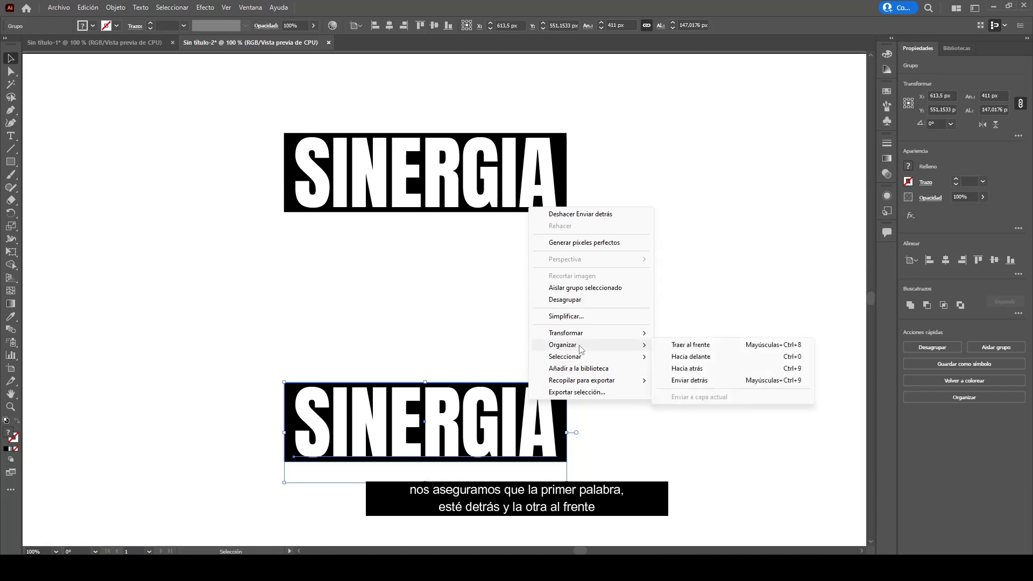
{"action": "left_click", "coordinate": [730, 348]}
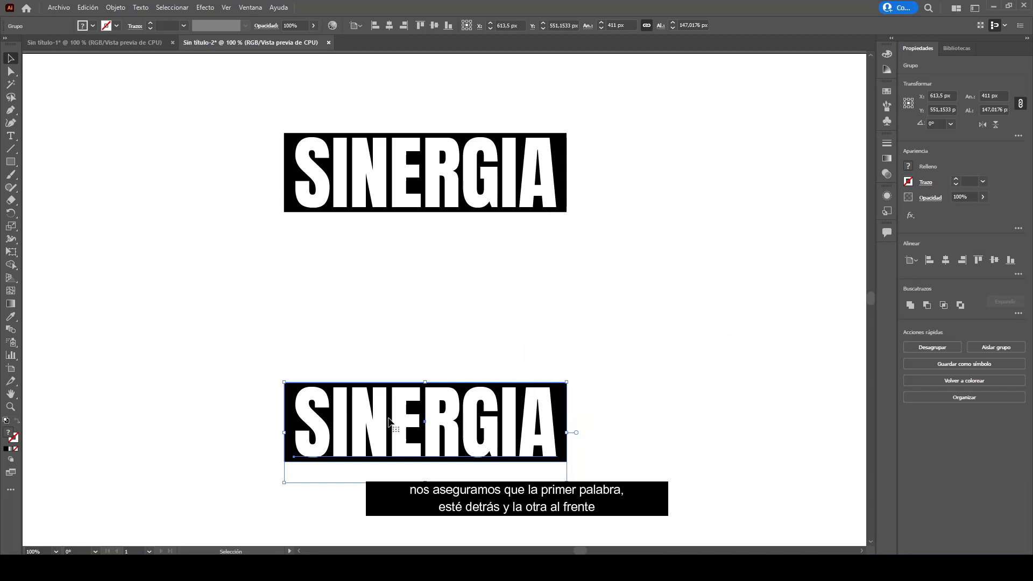
- Select both copies and blend them together with the Blend tool
{"action": "left_click", "coordinate": [392, 198], "text": "shift"}
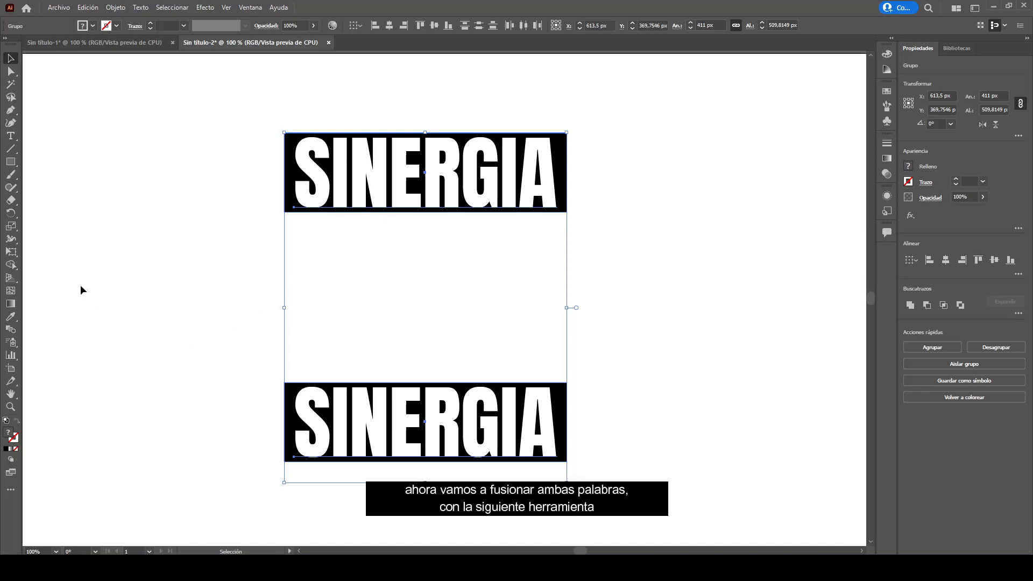
{"action": "left_click", "coordinate": [11, 331]}
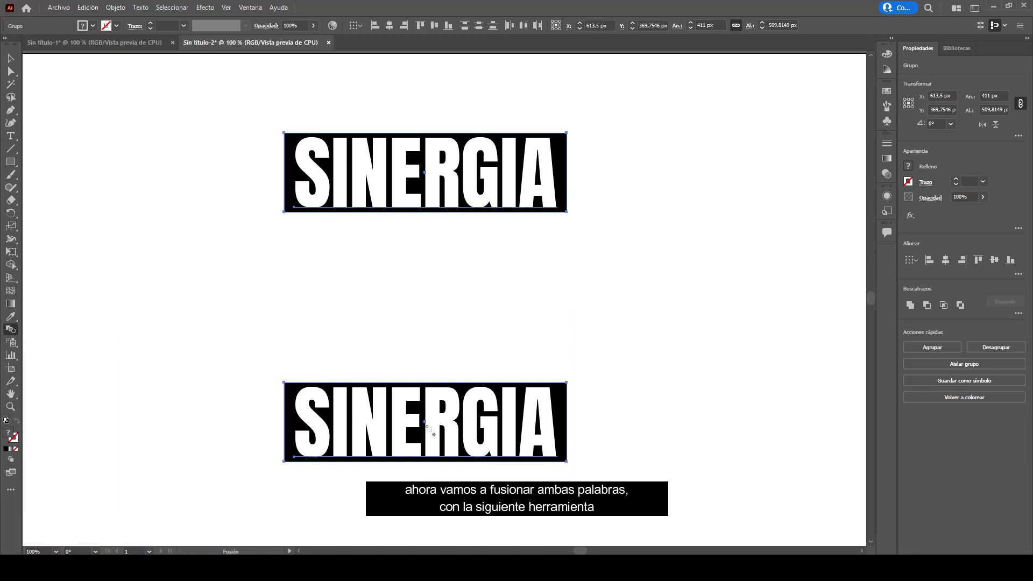
{"action": "left_click", "coordinate": [432, 200]}
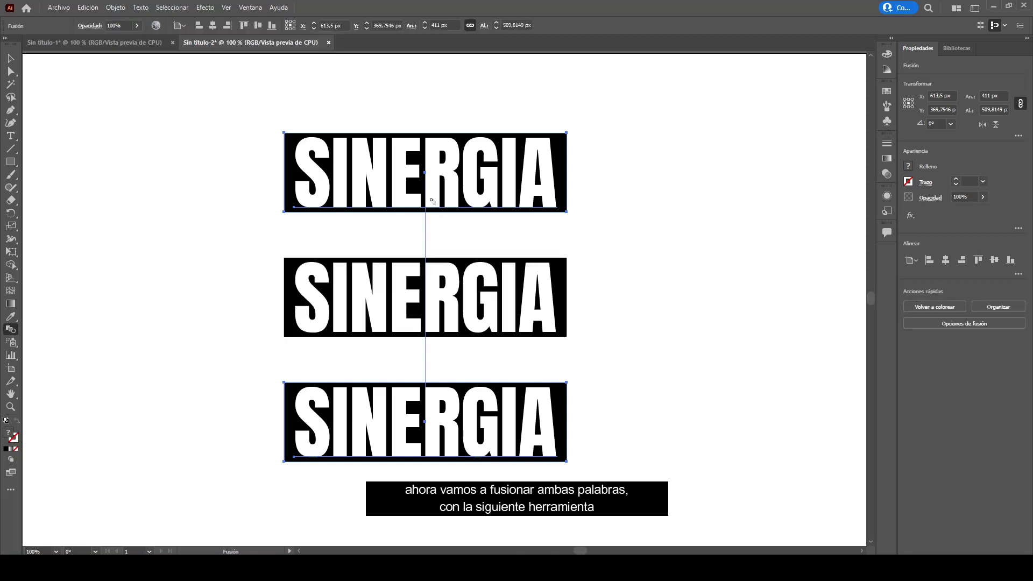
- Open the Blend tool options and set spacing to Specified Steps with 10 steps
{"action": "double_click", "coordinate": [10, 330]}
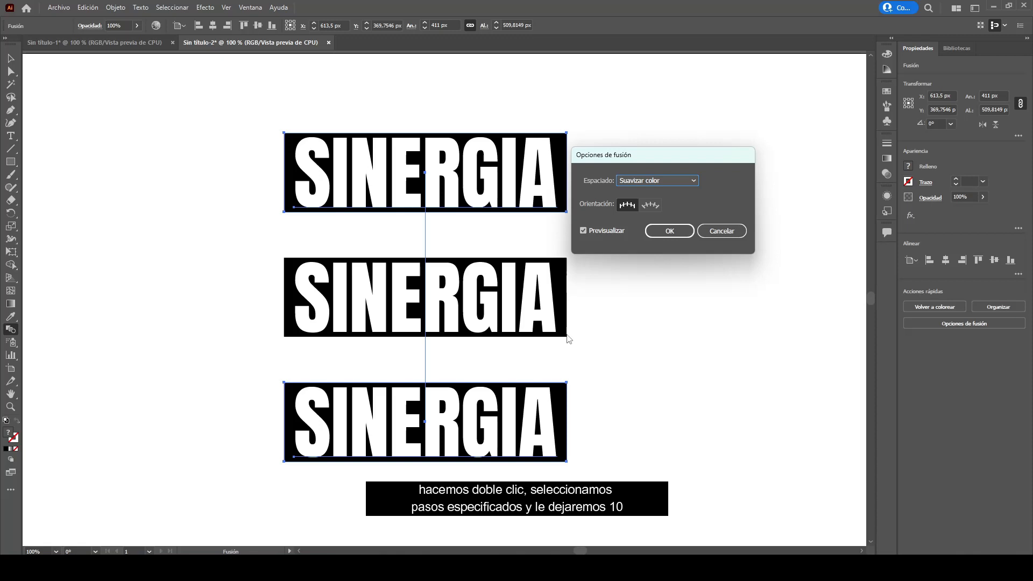
{"action": "left_click", "coordinate": [645, 180]}
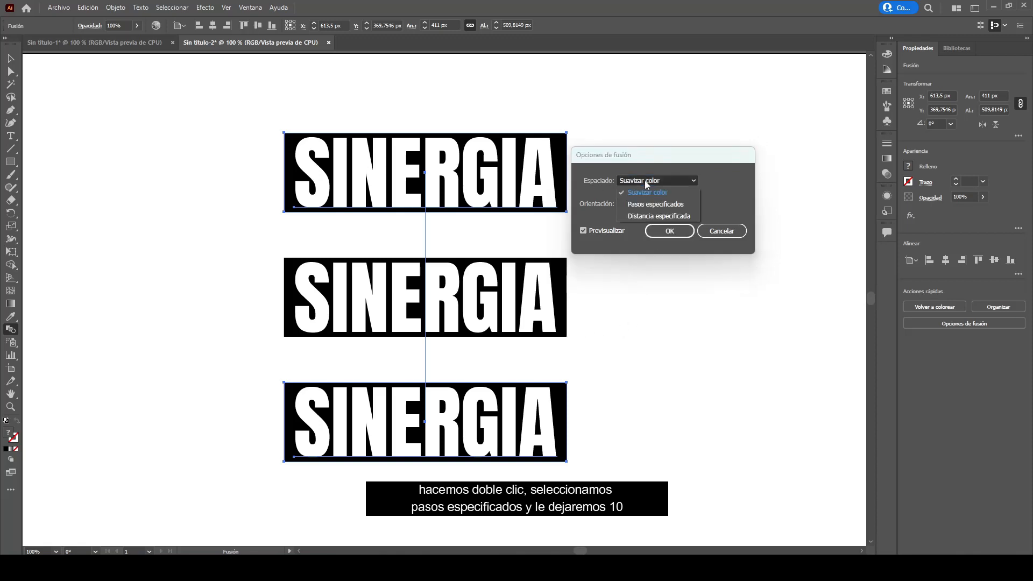
{"action": "left_click", "coordinate": [647, 205]}
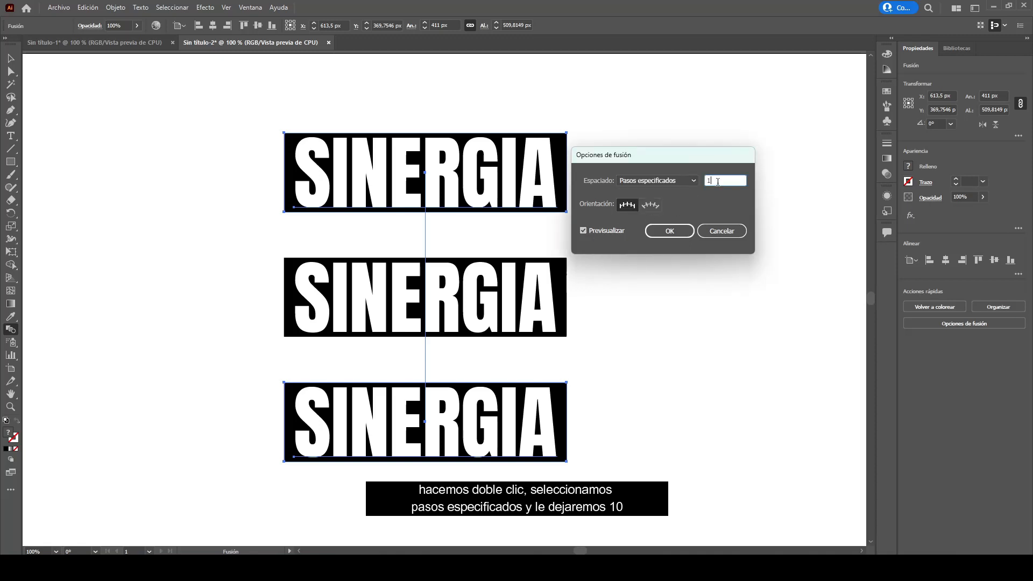
{"action": "left_click", "coordinate": [608, 234]}
{"action": "left_click", "coordinate": [608, 231]}
{"action": "left_click", "coordinate": [608, 231]}
{"action": "left_click", "coordinate": [608, 231]}
{"action": "left_click", "coordinate": [608, 231]}
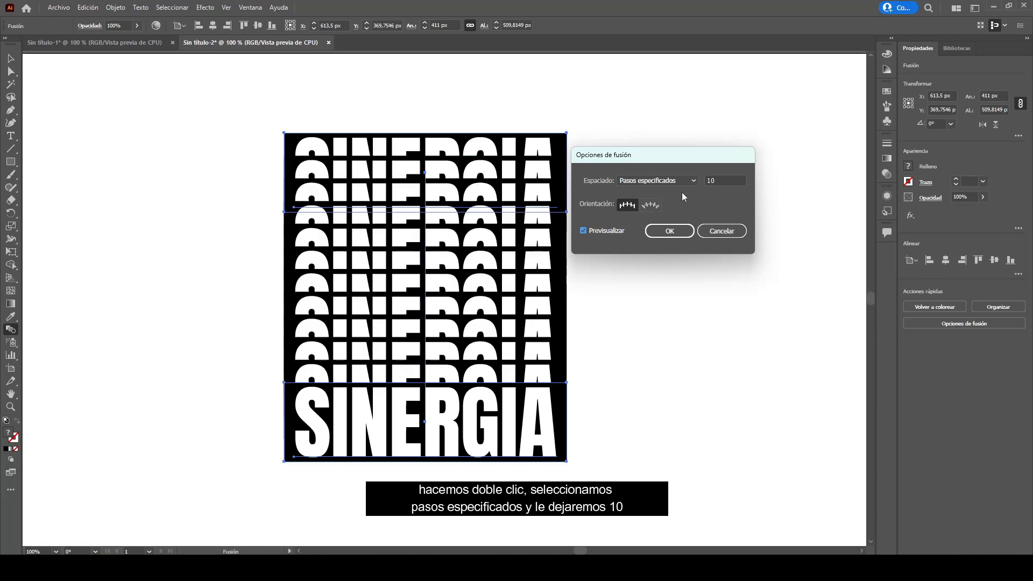
{"action": "left_click", "coordinate": [670, 231]}
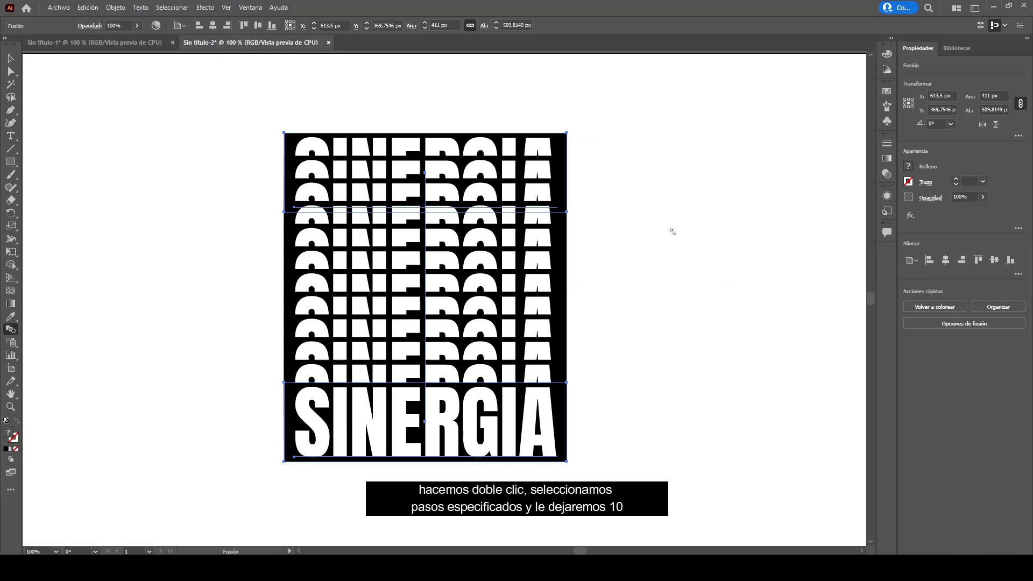
- Convert the blend spine's bottom anchor to smooth and pull its handle upward to vary the step spacing
{"action": "left_click", "coordinate": [11, 58]}
{"action": "left_click", "coordinate": [594, 252]}
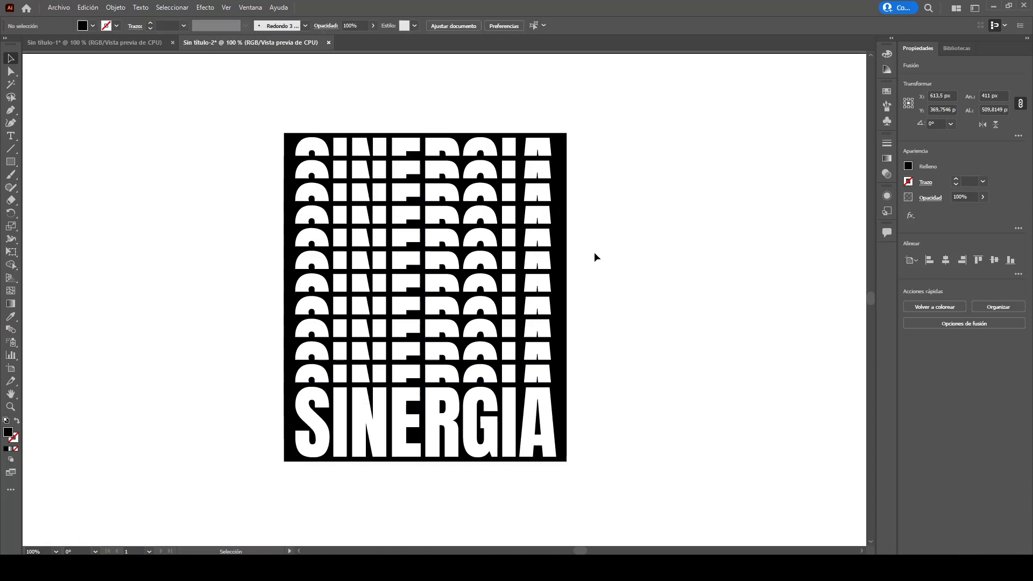
{"action": "left_click", "coordinate": [431, 297]}
{"action": "left_click", "coordinate": [11, 74]}
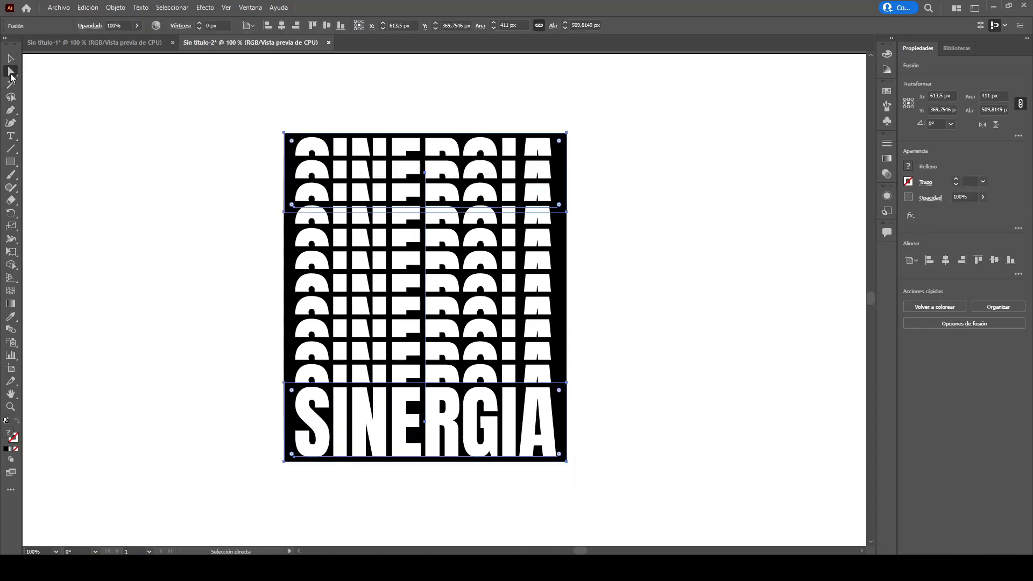
{"action": "left_click", "coordinate": [425, 423]}
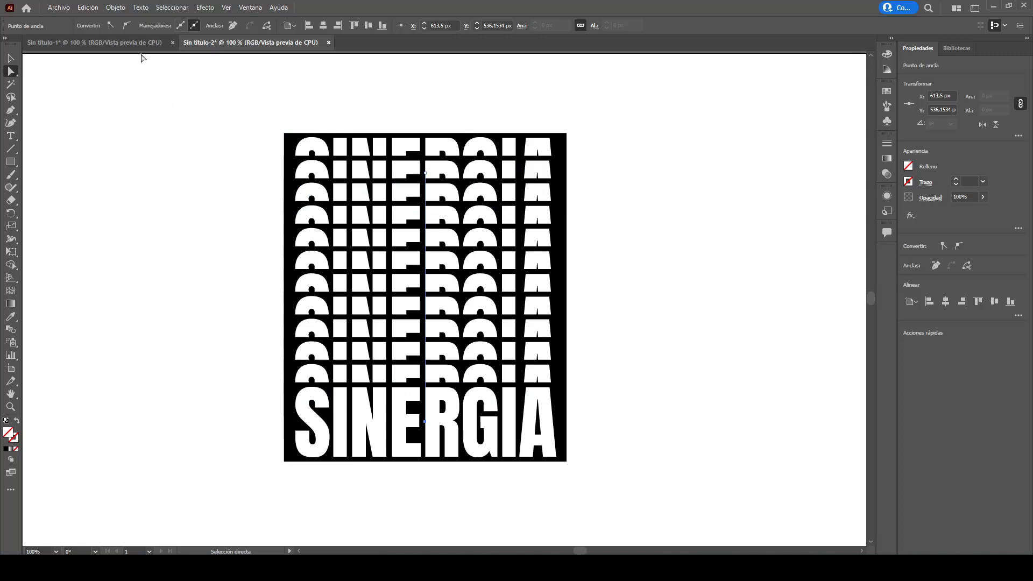
{"action": "left_click", "coordinate": [127, 27]}
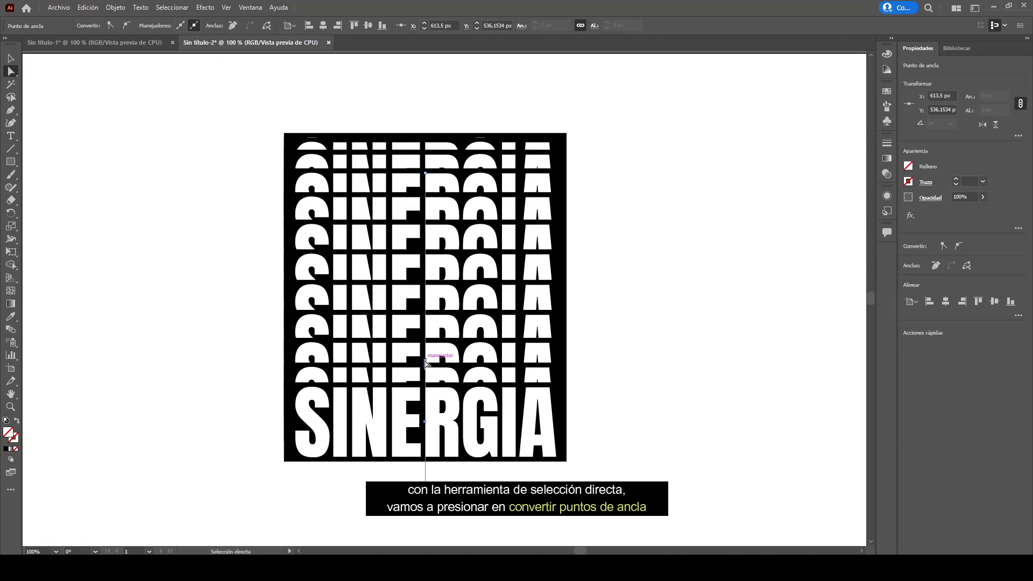
{"action": "left_click_drag", "start_coordinate": [425, 360], "coordinate": [425, 331]}
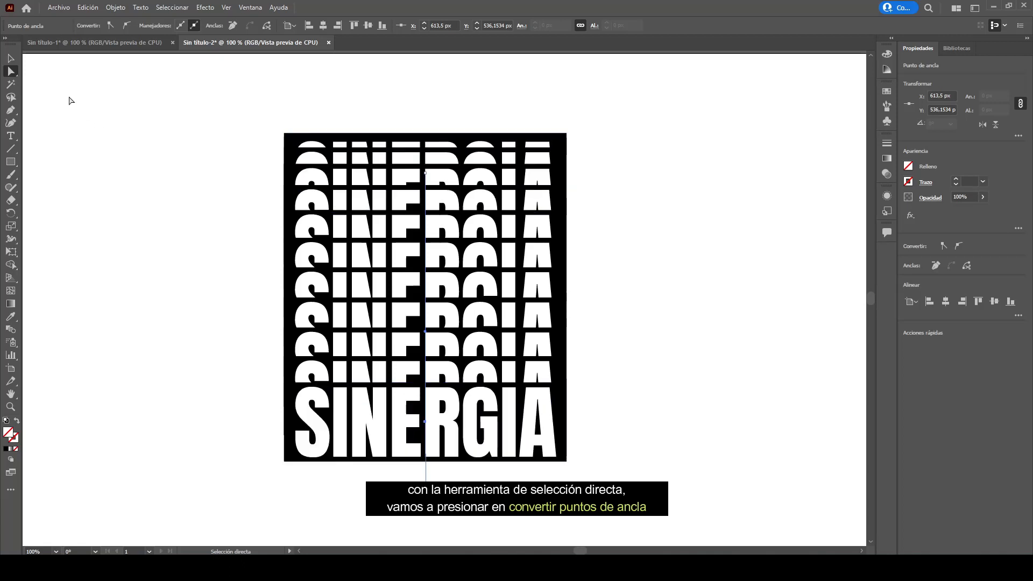
{"action": "left_click", "coordinate": [11, 60]}
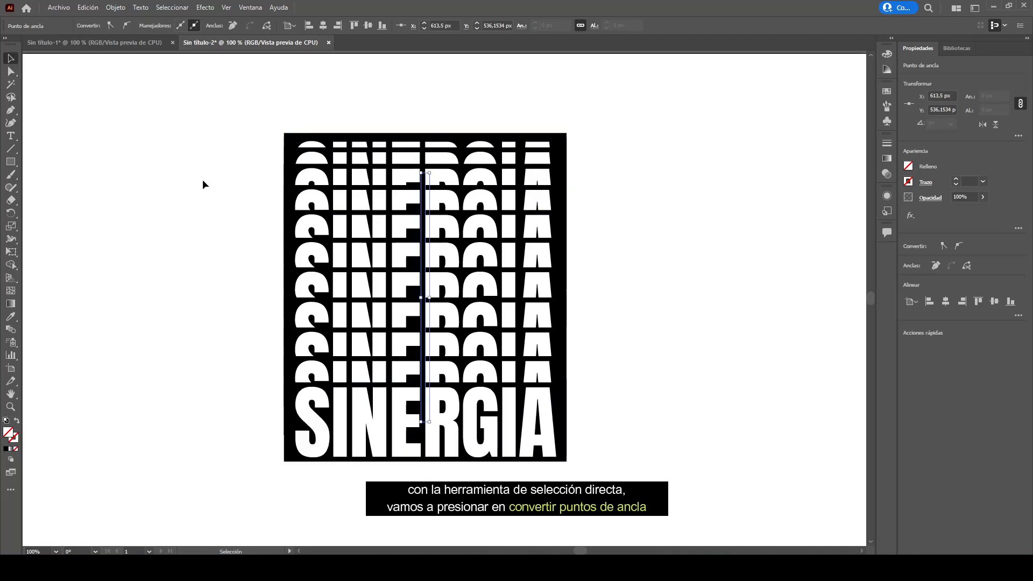
{"action": "left_click", "coordinate": [603, 217]}
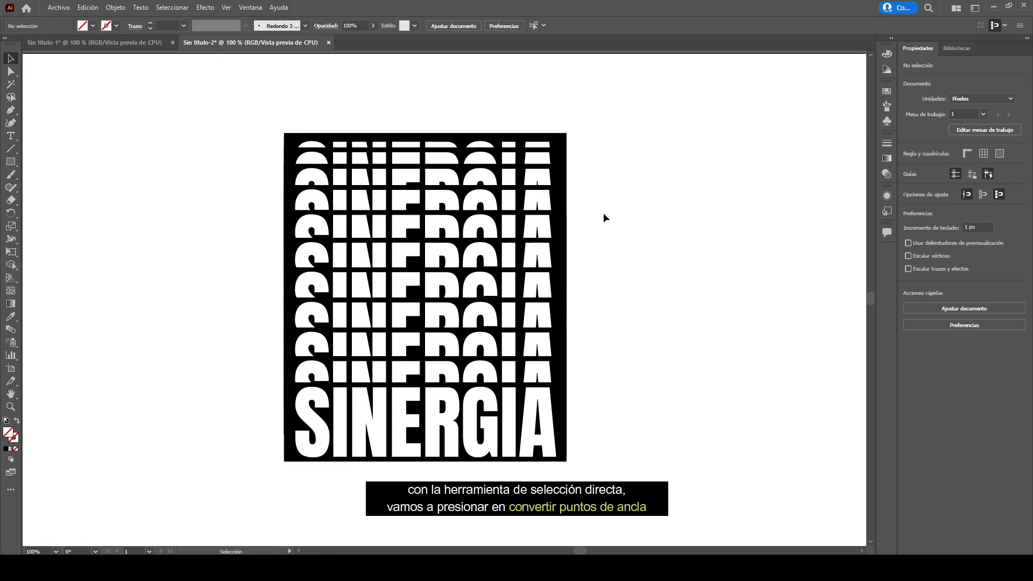
- Inside the blend, scale down the top SINERGIA copy proportionally from its corner
{"action": "scroll", "coordinate": [604, 218], "scroll_direction": "down", "scroll_amount": 1}
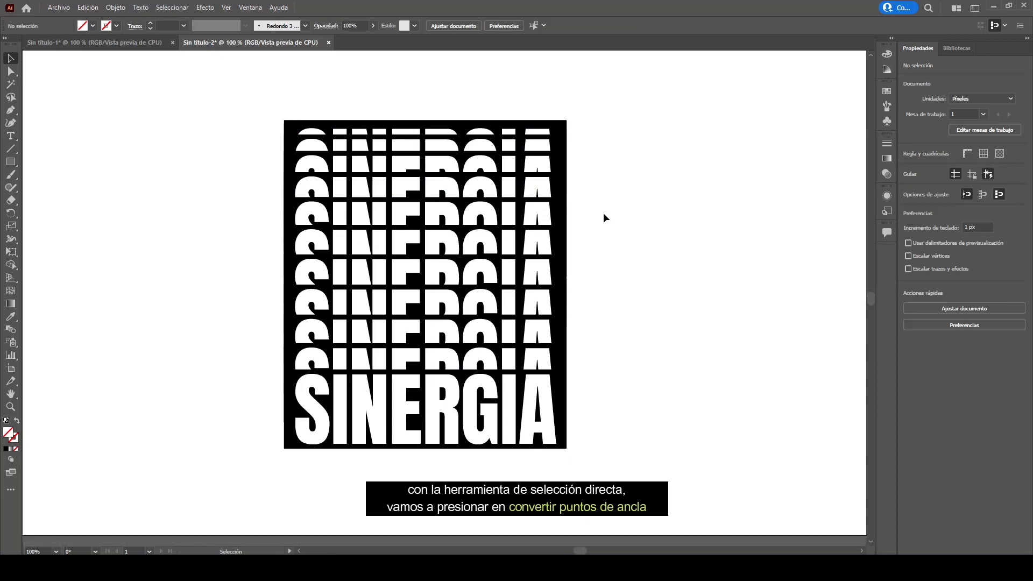
{"action": "scroll", "coordinate": [604, 218], "scroll_direction": "up", "scroll_amount": 1}
{"action": "left_click", "coordinate": [533, 161]}
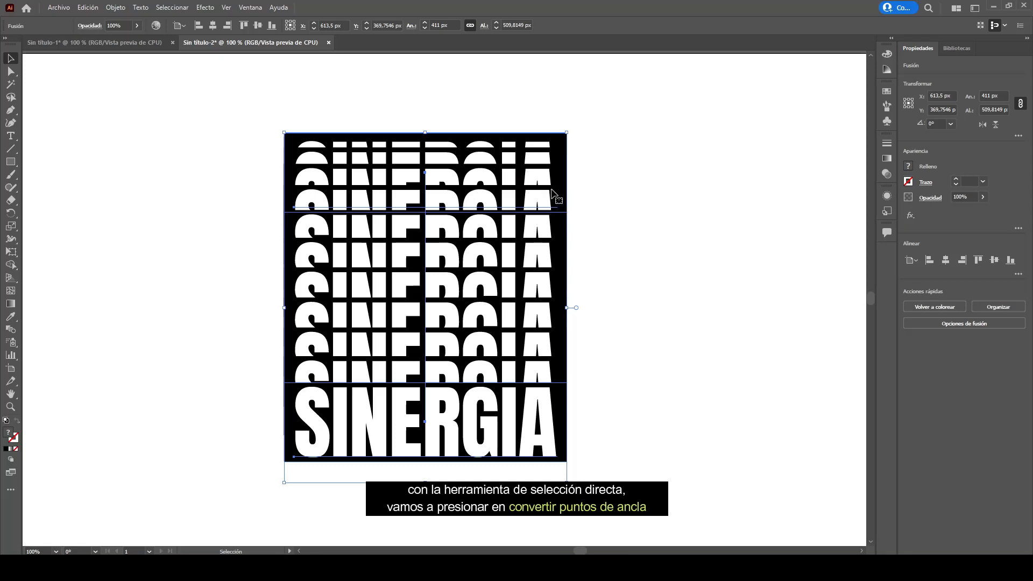
{"action": "double_click", "coordinate": [545, 200]}
{"action": "left_click", "coordinate": [545, 199]}
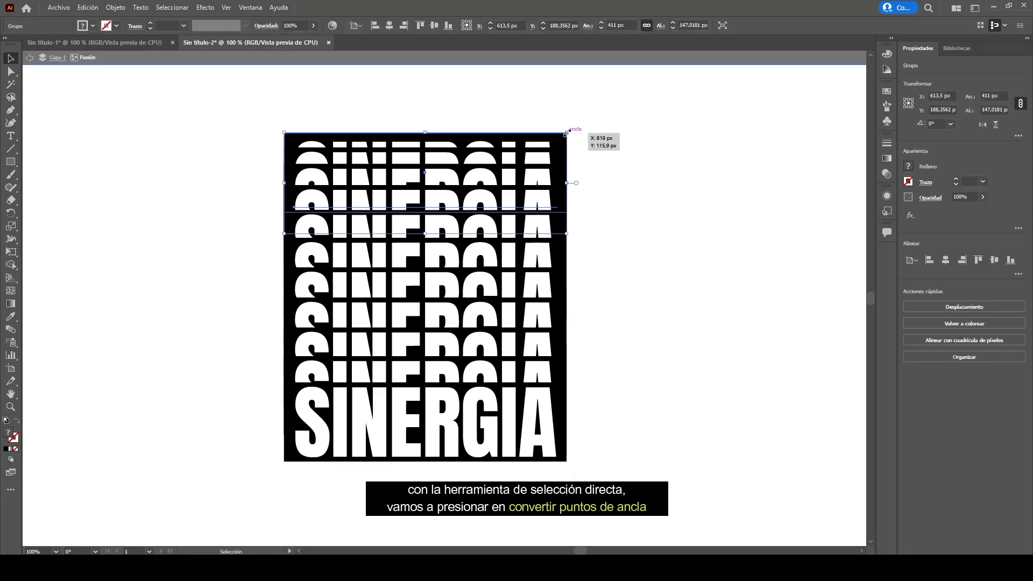
{"action": "left_click_drag", "start_coordinate": [567, 133], "coordinate": [554, 156]}
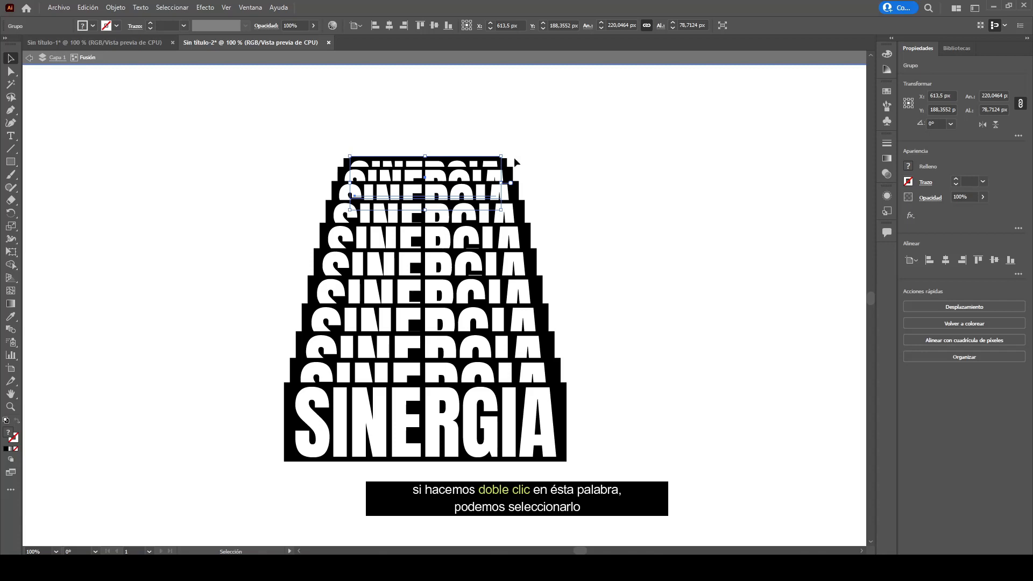
{"action": "left_click_drag", "start_coordinate": [501, 157], "coordinate": [498, 160]}
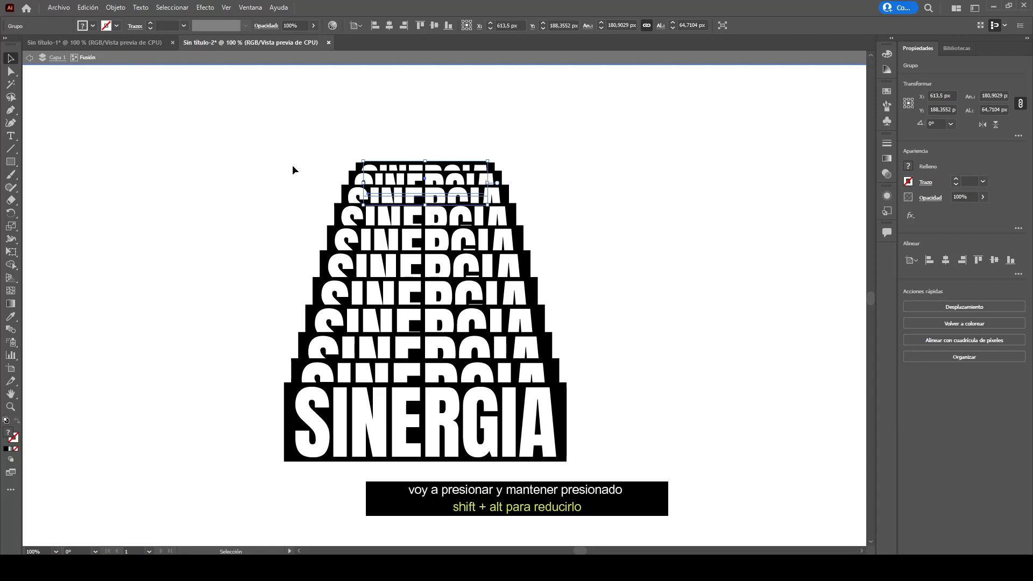
- Move the shrunken top copy down closer to the bottom word, then exit the blend's isolation
{"action": "left_click", "coordinate": [12, 74]}
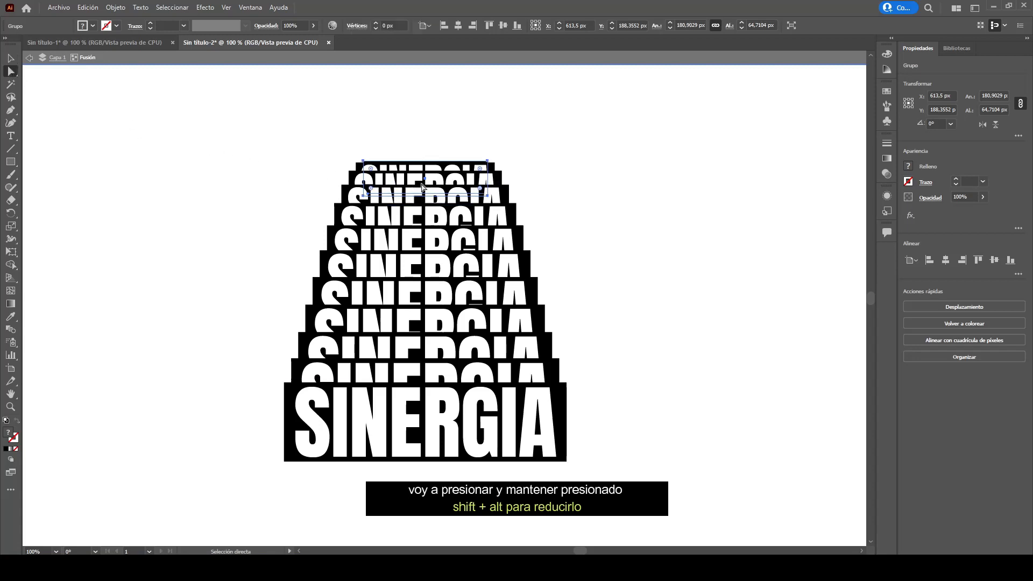
{"action": "left_click_drag", "start_coordinate": [426, 183], "coordinate": [425, 235]}
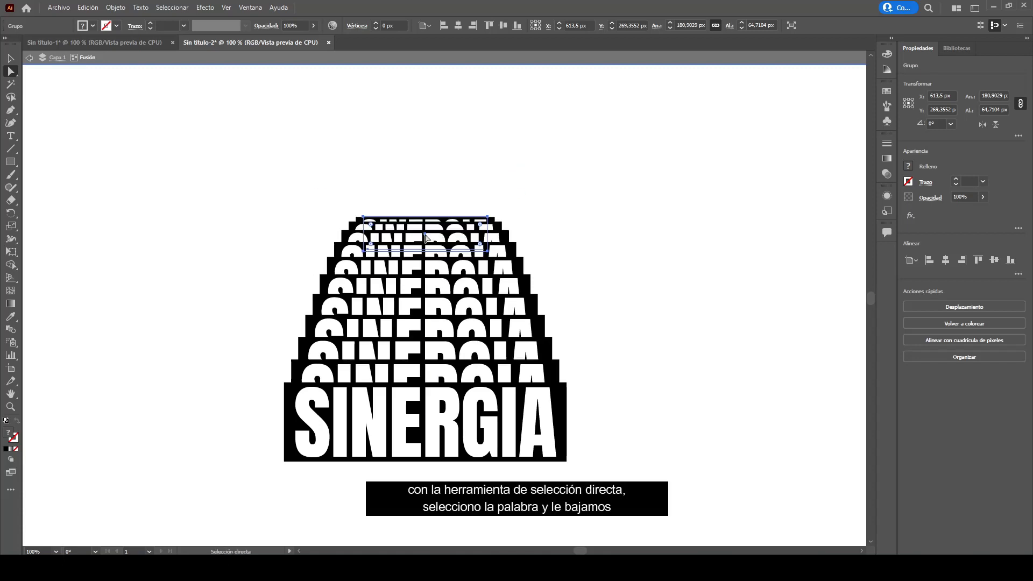
{"action": "left_click_drag", "start_coordinate": [425, 235], "coordinate": [425, 260]}
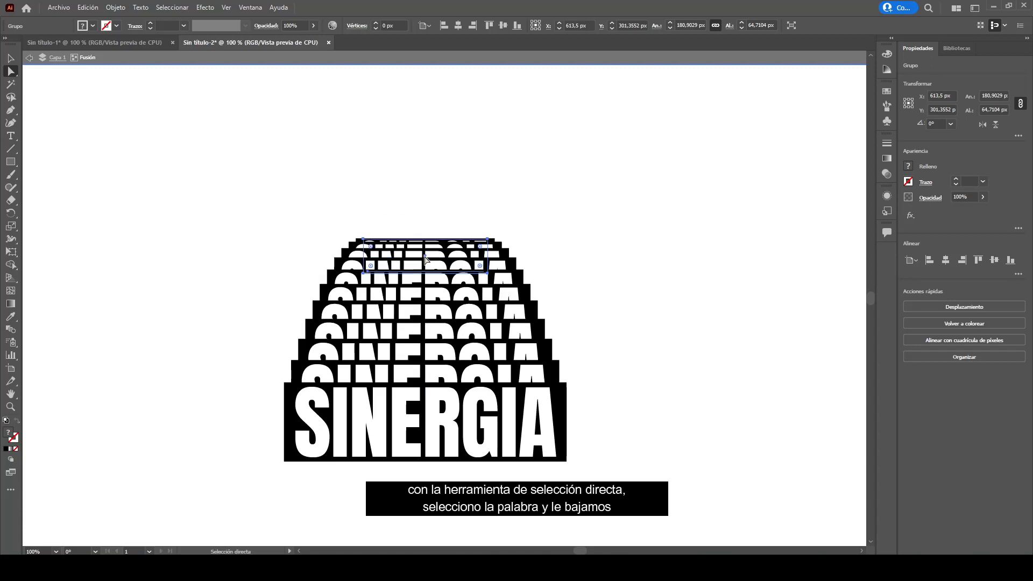
{"action": "left_click", "coordinate": [422, 210]}
{"action": "left_click", "coordinate": [11, 59]}
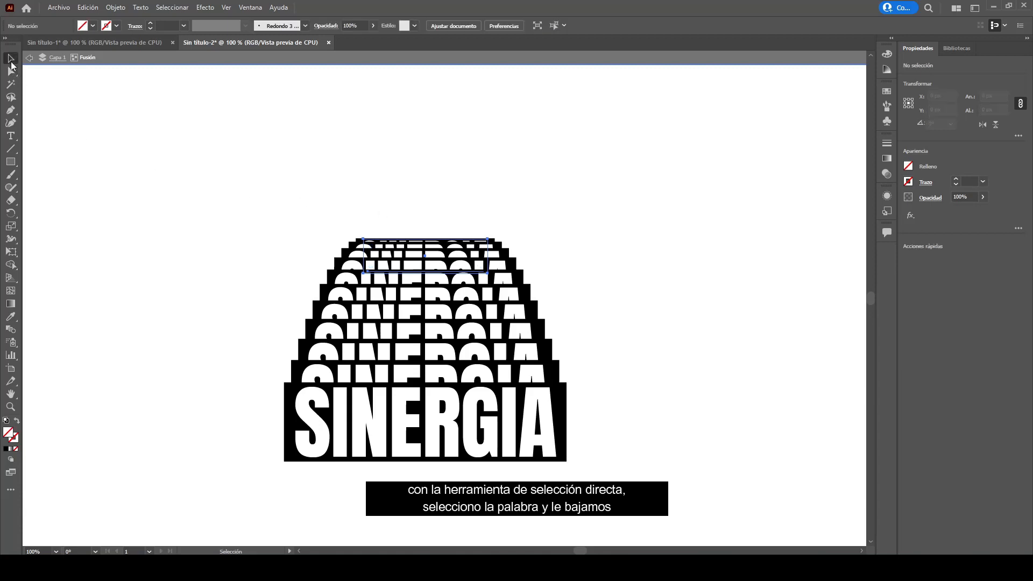
{"action": "double_click", "coordinate": [592, 225]}
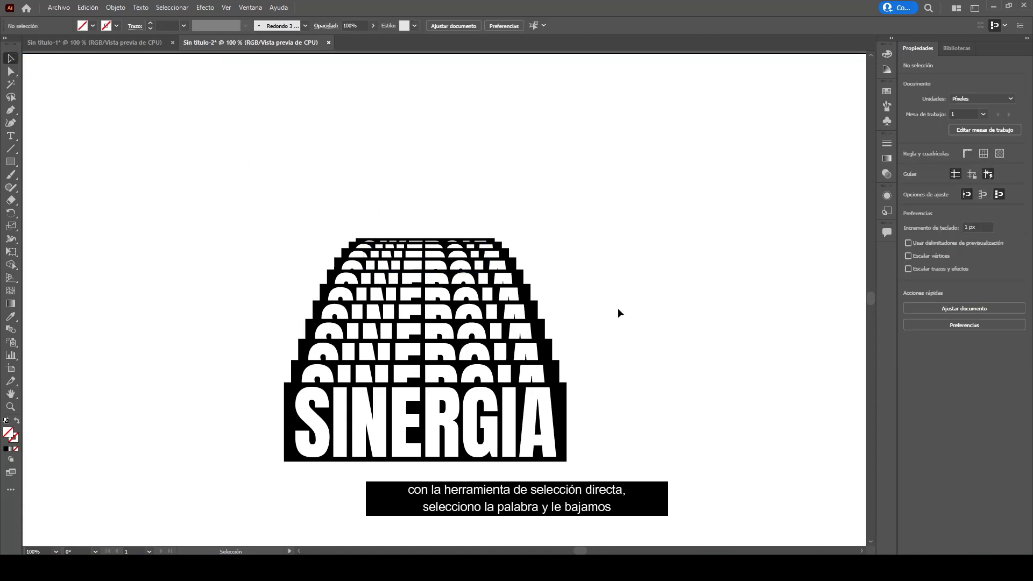
- Center the blend on the artboard horizontally and vertically, then shift it to the left
{"action": "left_click", "coordinate": [518, 405]}
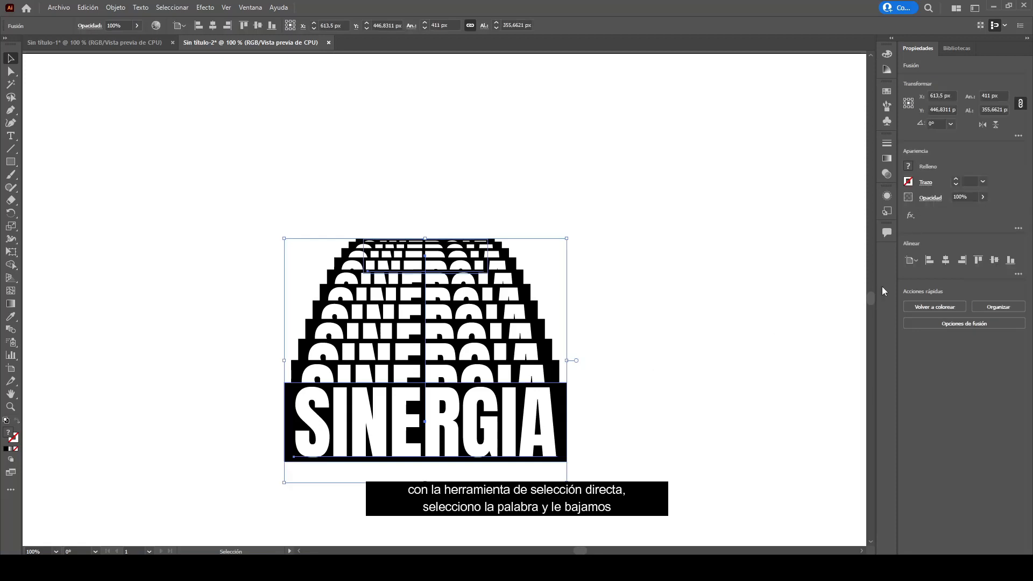
{"action": "left_click", "coordinate": [947, 260]}
{"action": "left_click", "coordinate": [994, 260]}
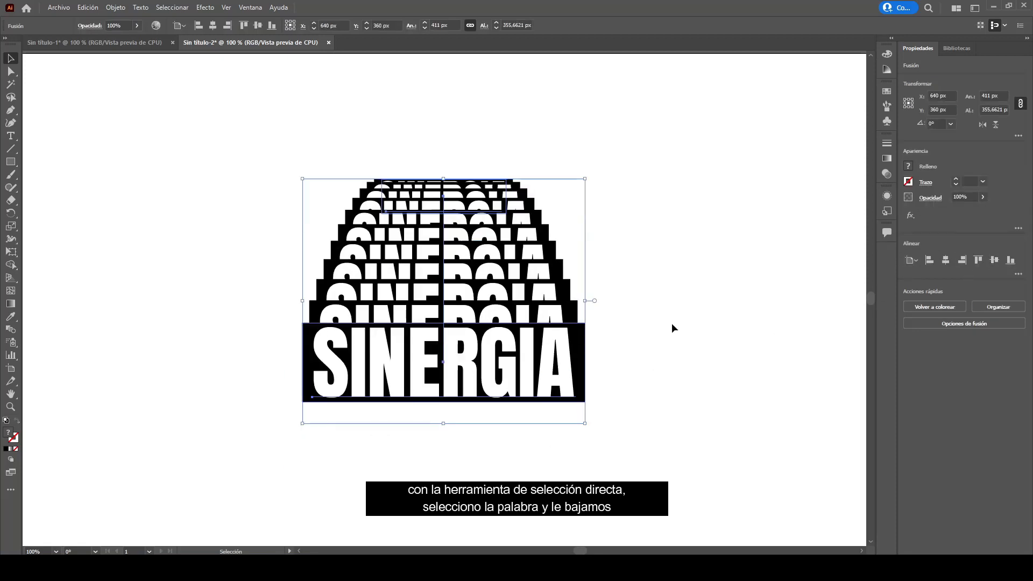
{"action": "left_click_drag", "start_coordinate": [552, 347], "coordinate": [358, 347]}
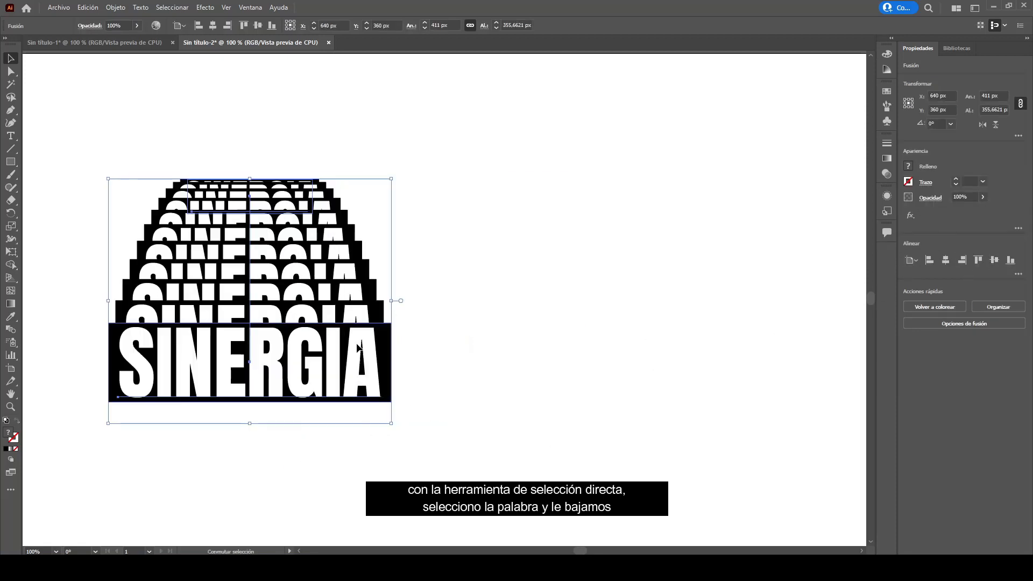
{"action": "left_click", "coordinate": [437, 286]}
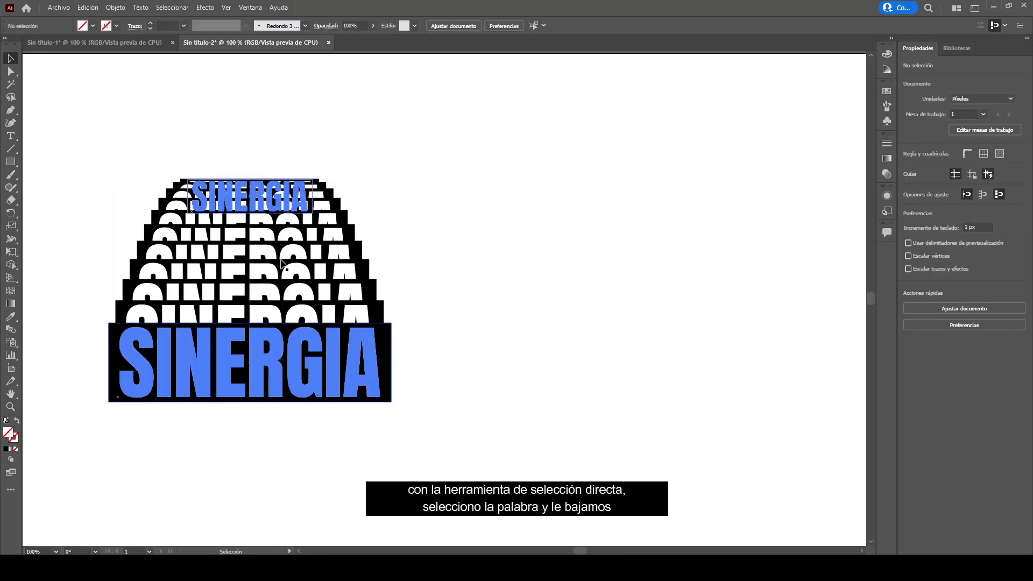
- Duplicate the blend horizontally to the right side of the artboard
{"action": "left_click_drag", "start_coordinate": [315, 372], "coordinate": [634, 402]}
{"action": "left_click", "coordinate": [447, 134]}
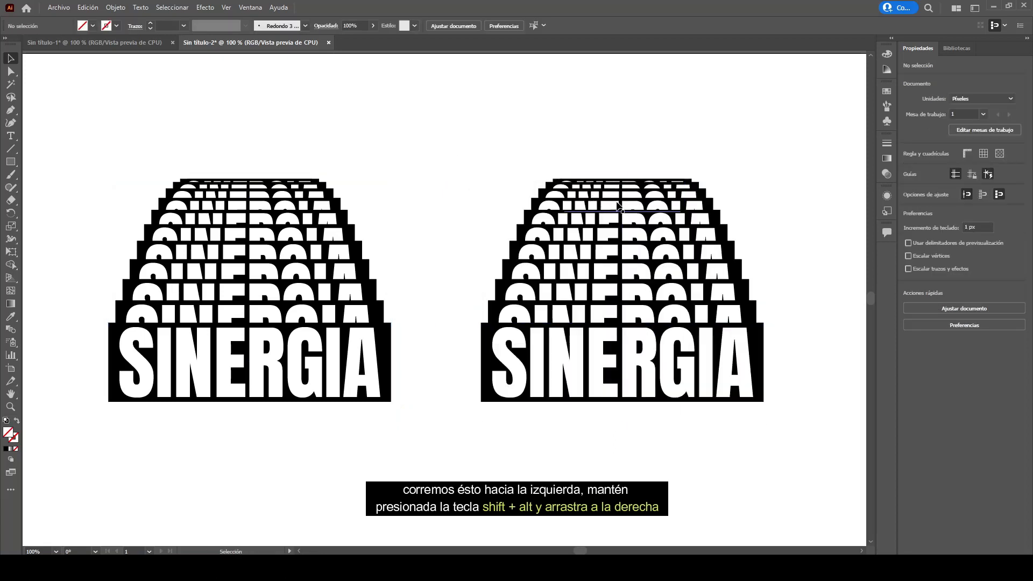
- Raise the duplicate blend, and inside it move the small top word below the large word
{"action": "scroll", "coordinate": [628, 462], "scroll_direction": "down", "scroll_amount": 2}
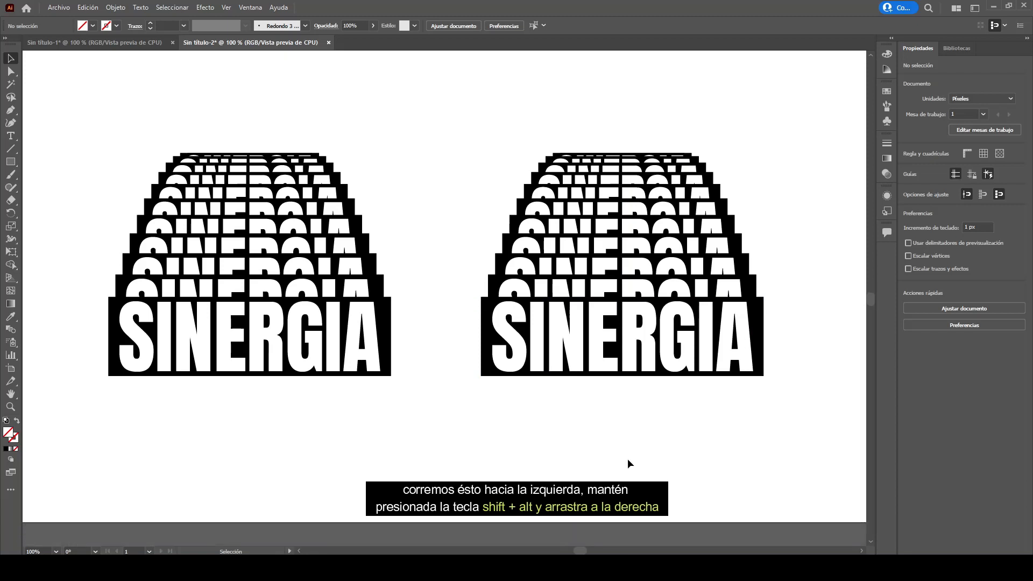
{"action": "left_click_drag", "start_coordinate": [626, 352], "coordinate": [624, 297]}
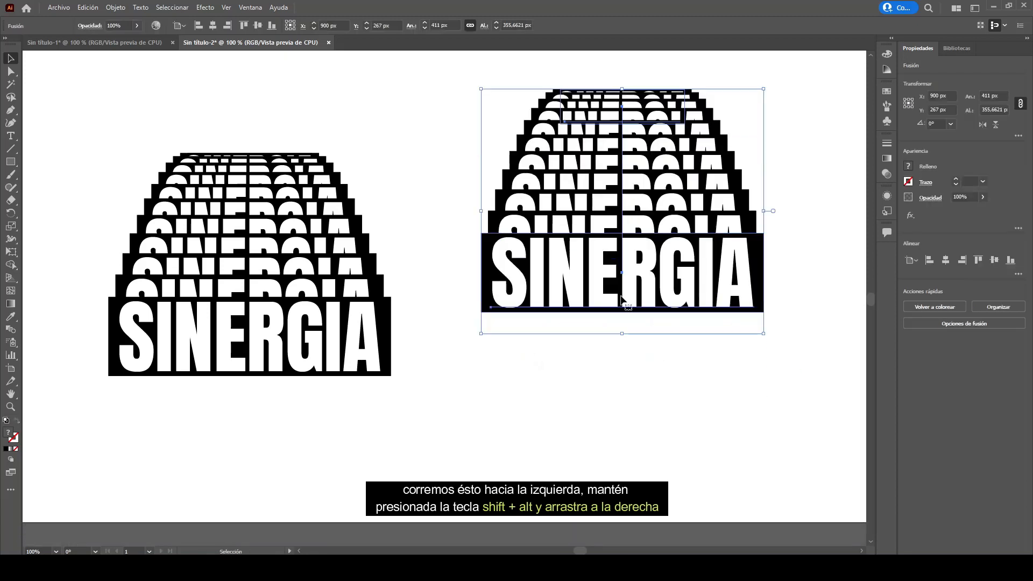
{"action": "double_click", "coordinate": [648, 110]}
{"action": "left_click", "coordinate": [642, 129]}
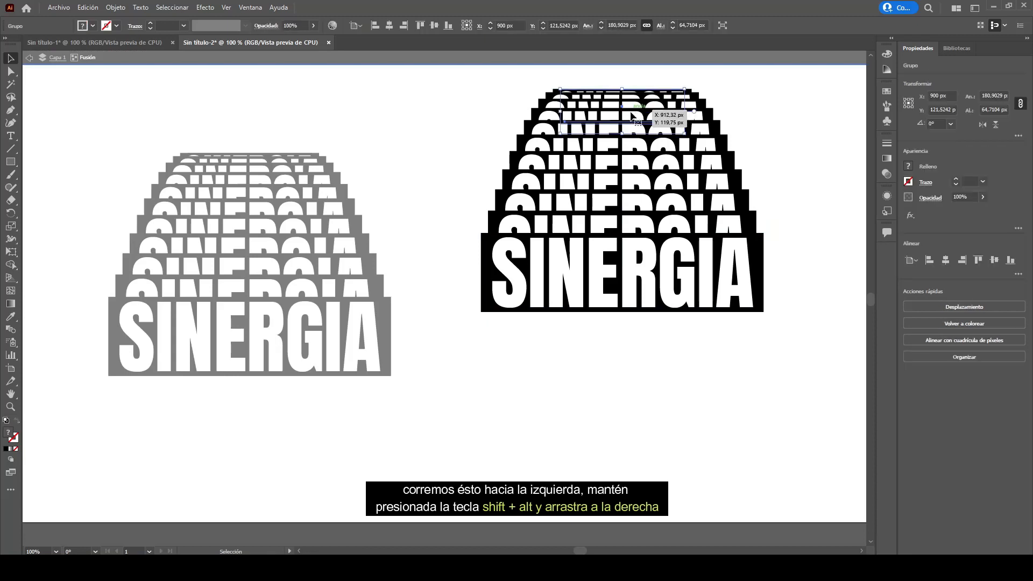
{"action": "left_click_drag", "start_coordinate": [641, 132], "coordinate": [644, 425]}
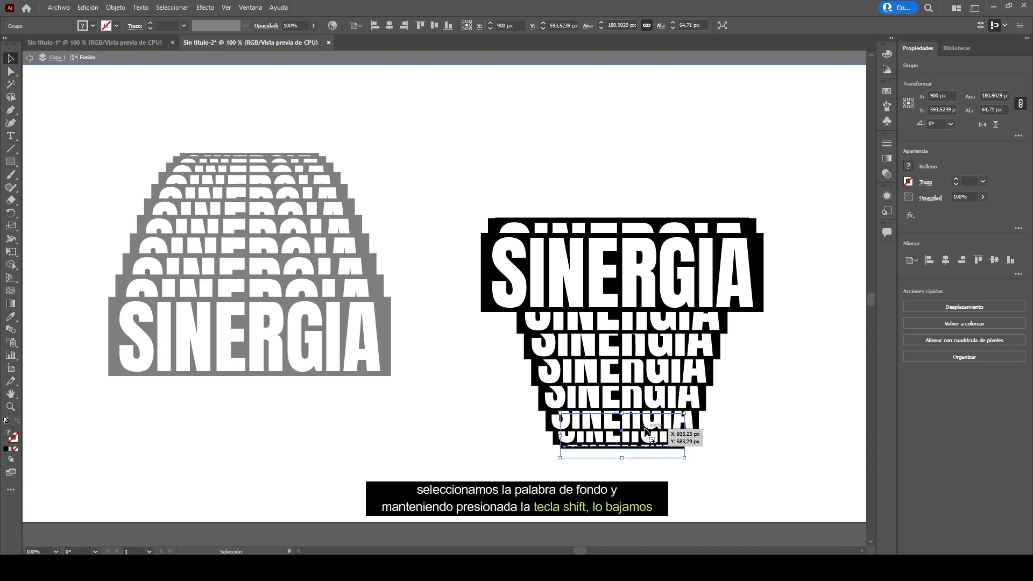
- Select the duplicate's spine anchor and drag its handle downward to reshape the step spacing
{"action": "left_click", "coordinate": [10, 71]}
{"action": "left_click", "coordinate": [617, 277]}
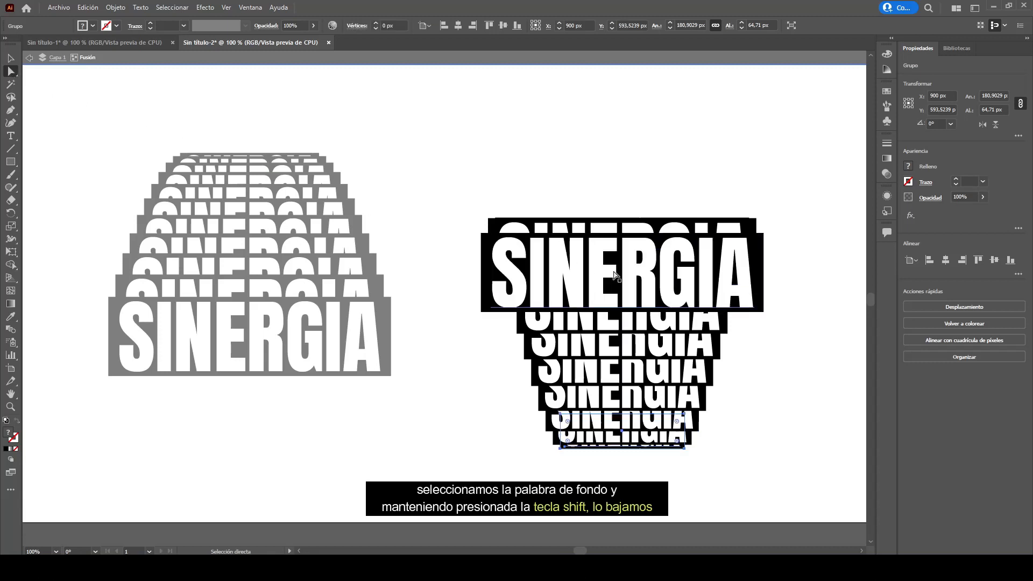
{"action": "left_click", "coordinate": [623, 308]}
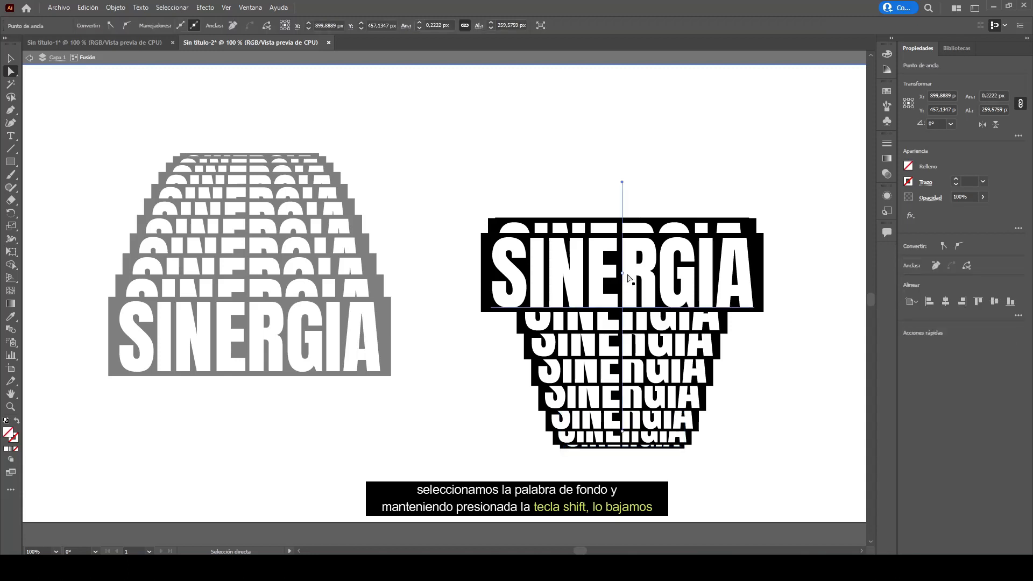
{"action": "left_click", "coordinate": [621, 275]}
{"action": "left_click_drag", "start_coordinate": [622, 183], "coordinate": [622, 384]}
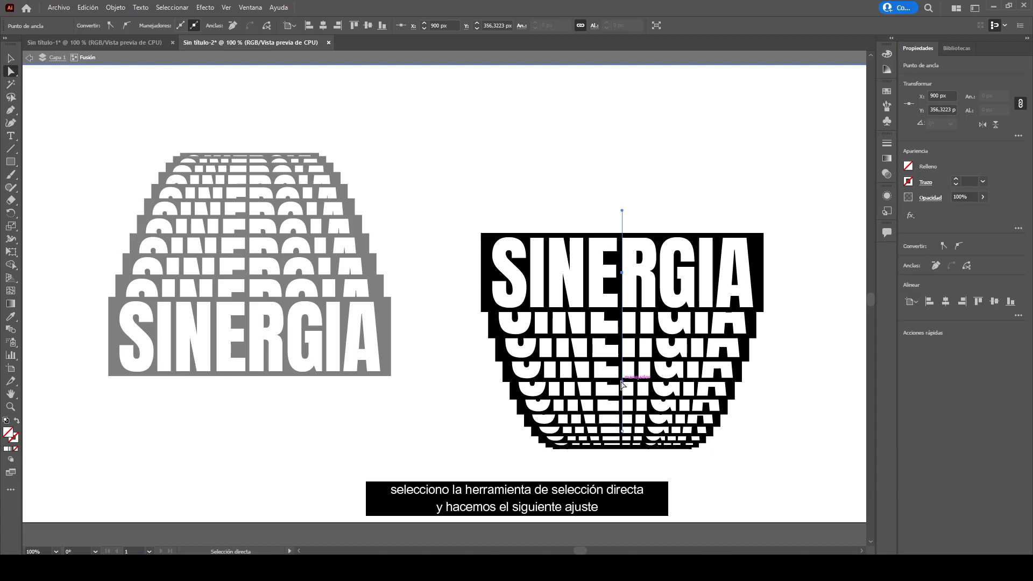
{"action": "left_click", "coordinate": [11, 58]}
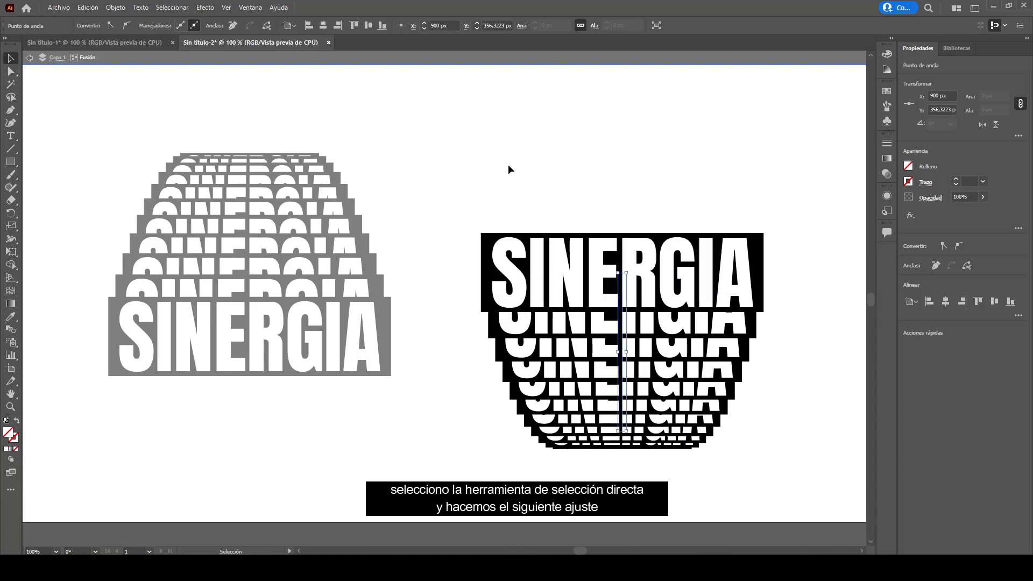
- Move the duplicate blend up and left so it sits right beside the first blend
{"action": "double_click", "coordinate": [522, 162]}
{"action": "left_click_drag", "start_coordinate": [611, 283], "coordinate": [507, 204]}
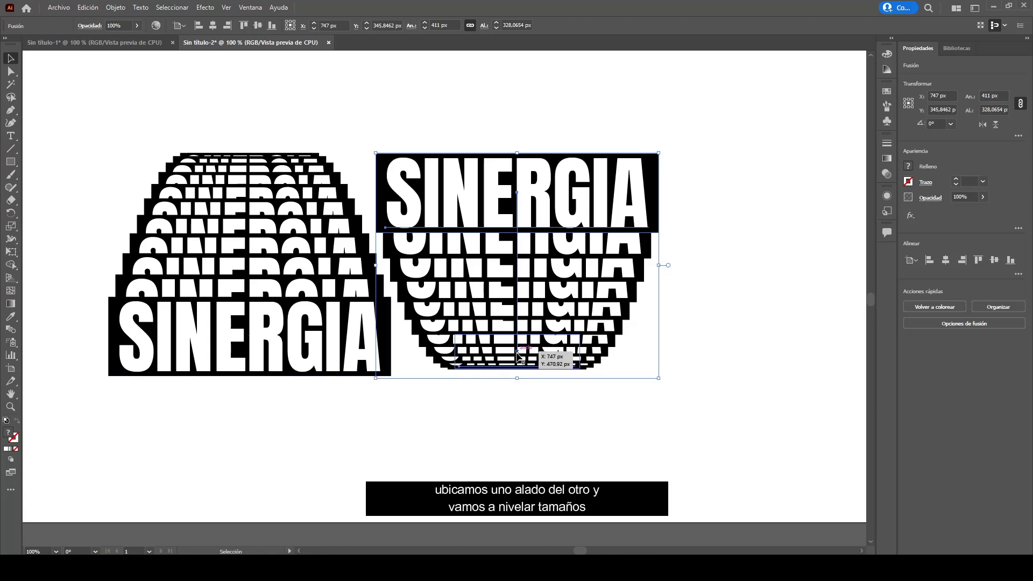
- Inside the duplicate blend, nudge the small bottom word down about 11 px and leave isolation
{"action": "double_click", "coordinate": [502, 362]}
{"action": "left_click_drag", "start_coordinate": [508, 354], "coordinate": [508, 360]}
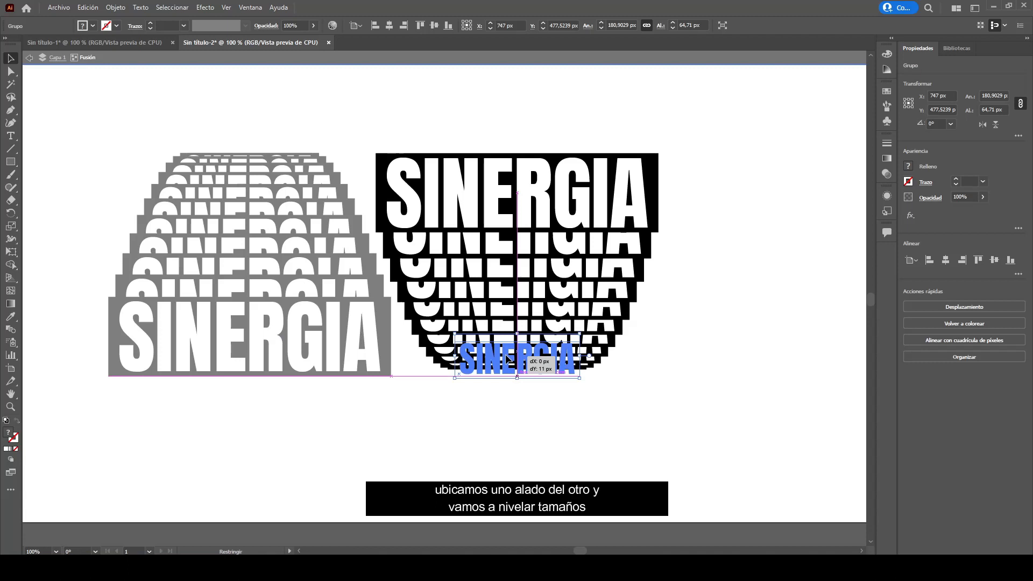
{"action": "left_click_drag", "start_coordinate": [508, 359], "coordinate": [508, 359]}
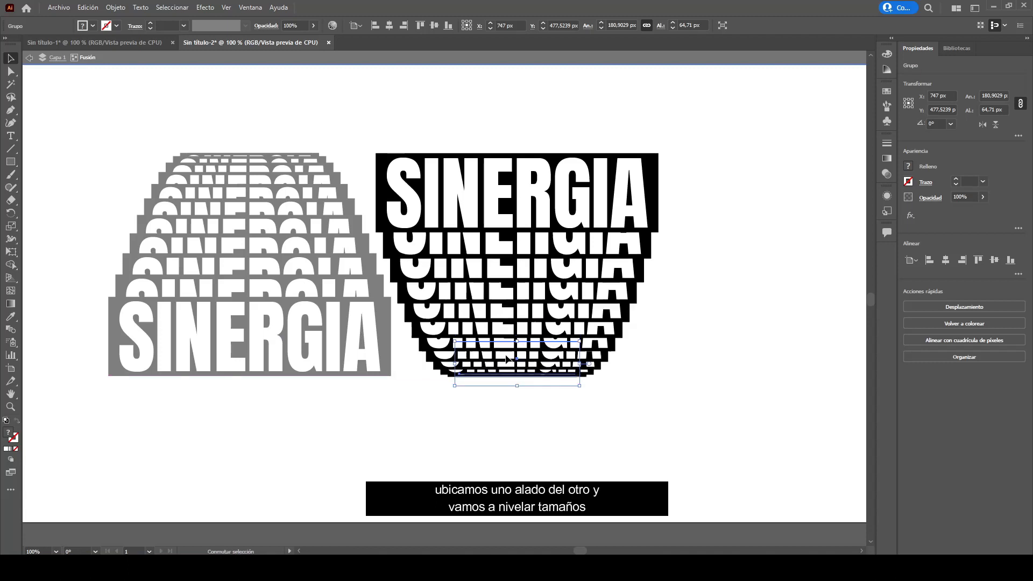
{"action": "double_click", "coordinate": [680, 344]}
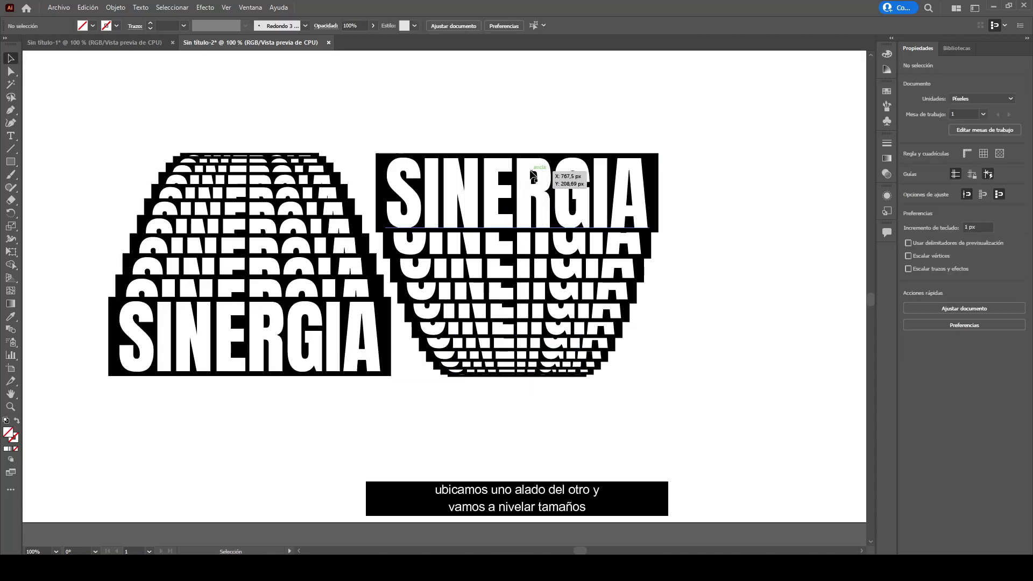
- Move the duplicate blend onto the first blend so both large SINERGIA words overlap
{"action": "left_click_drag", "start_coordinate": [531, 192], "coordinate": [270, 353]}
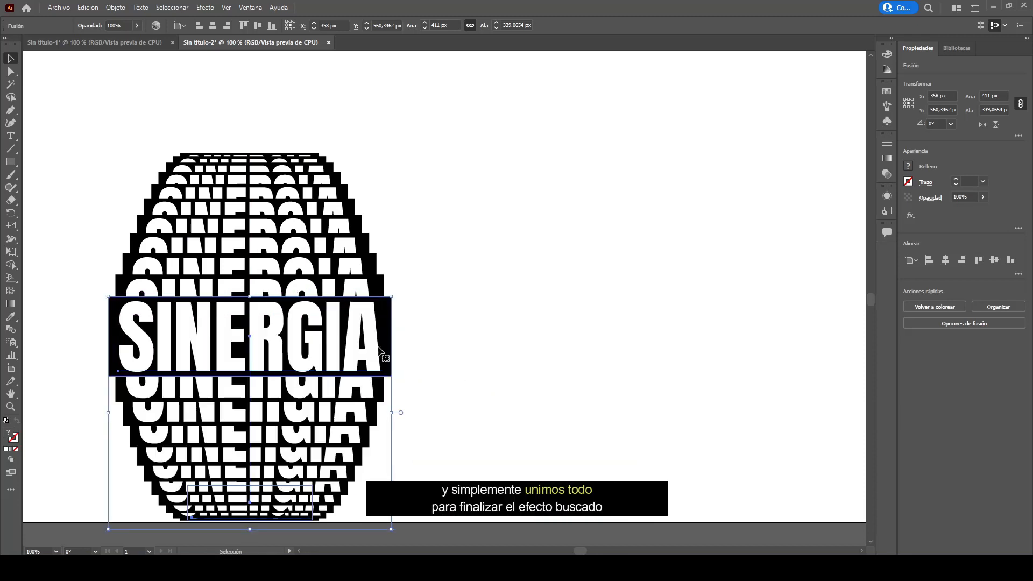
{"action": "left_click", "coordinate": [448, 339]}
- Select both blends together and center the combined shape on the artboard
{"action": "left_click_drag", "start_coordinate": [137, 134], "coordinate": [353, 500]}
{"action": "key", "text": "ctrl+minus"}
{"action": "left_click_drag", "start_coordinate": [380, 358], "coordinate": [491, 329]}
{"action": "left_click", "coordinate": [568, 301]}
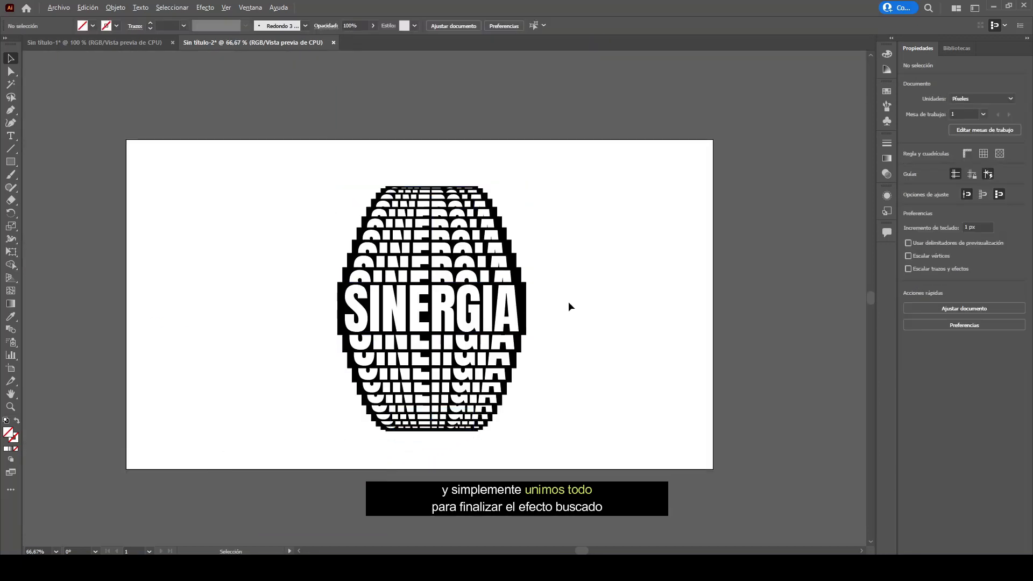
{"action": "key", "text": "ctrl+plus"}
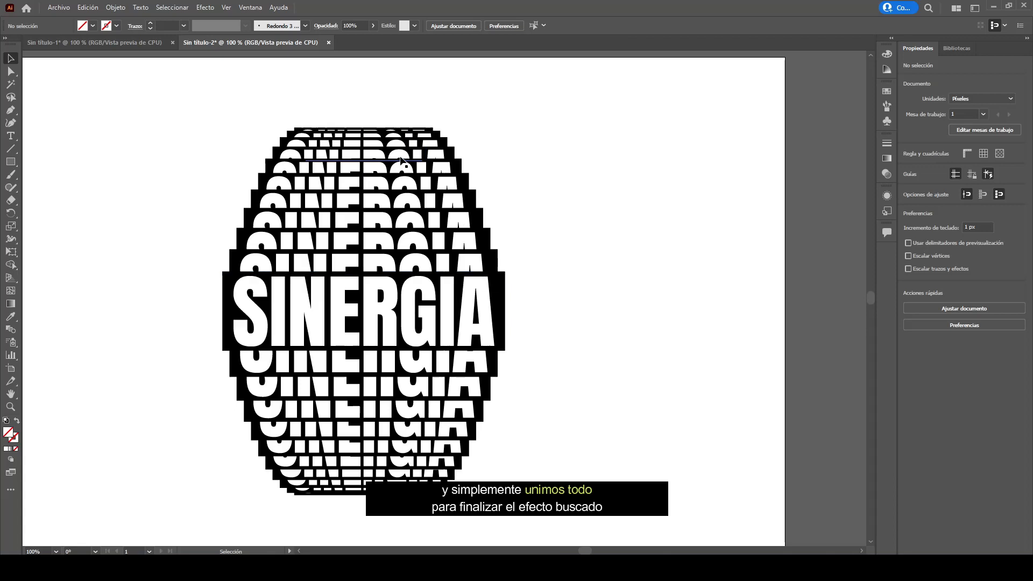
- Inside the upper blend, move its small top word down slightly to tighten the step spacing
{"action": "left_click", "coordinate": [343, 152]}
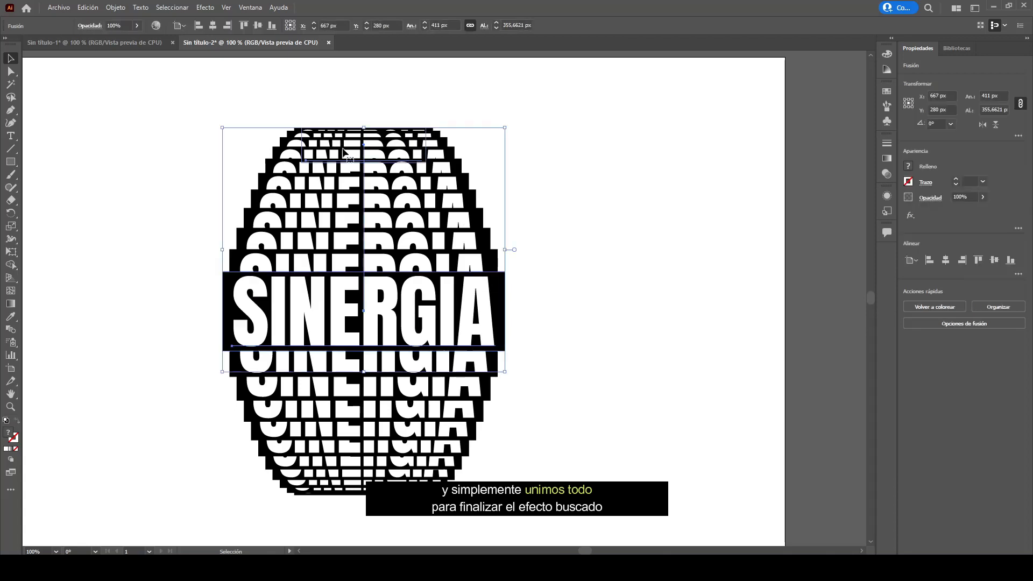
{"action": "double_click", "coordinate": [370, 160]}
{"action": "left_click_drag", "start_coordinate": [372, 160], "coordinate": [382, 182]}
{"action": "left_click_drag", "start_coordinate": [382, 181], "coordinate": [384, 182]}
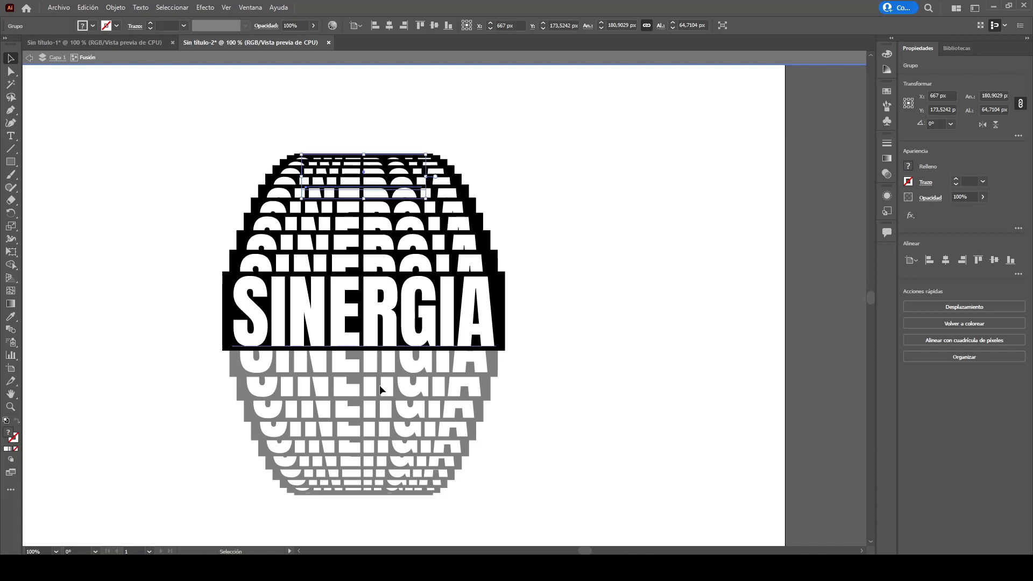
{"action": "key", "text": "Escape"}
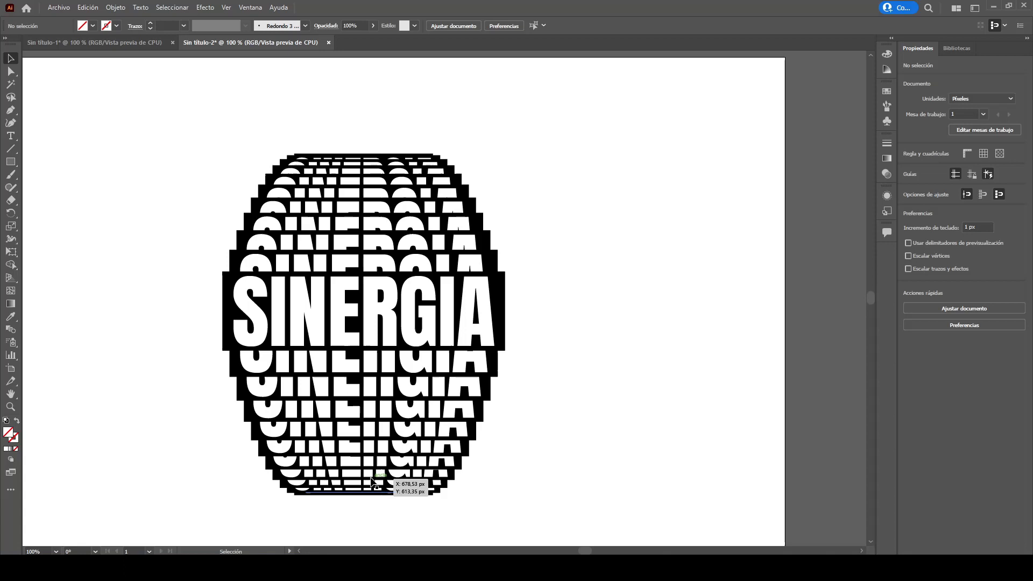
- Inside the lower blend, move its small bottom word up about 20 px to tighten the spacing
{"action": "double_click", "coordinate": [398, 481]}
{"action": "left_click_drag", "start_coordinate": [403, 483], "coordinate": [405, 463]}
{"action": "double_click", "coordinate": [593, 387]}
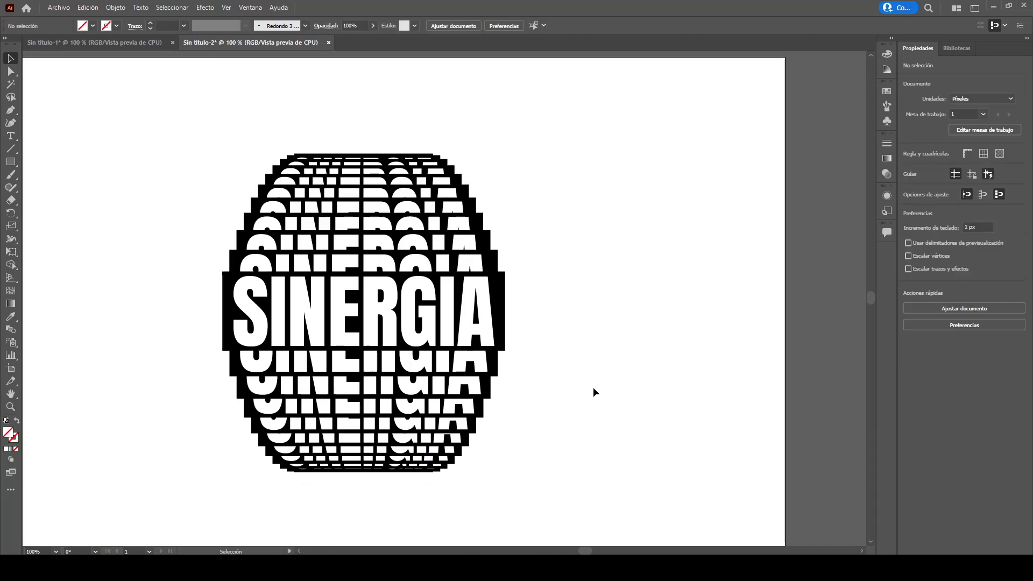
- Pull the lower blend aside to the right and nudge its small bottom word slightly inside it
{"action": "scroll", "coordinate": [594, 388], "scroll_direction": "down", "scroll_amount": 1}
{"action": "left_click_drag", "start_coordinate": [437, 352], "coordinate": [592, 275]}
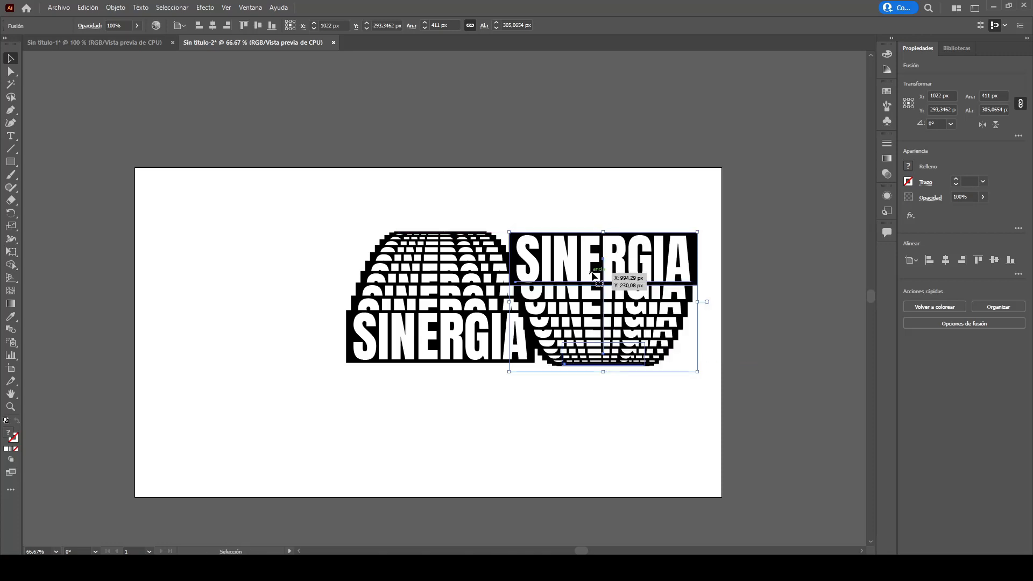
{"action": "scroll", "coordinate": [560, 272], "scroll_direction": "up", "scroll_amount": 3}
{"action": "left_click_drag", "start_coordinate": [462, 205], "coordinate": [602, 245]}
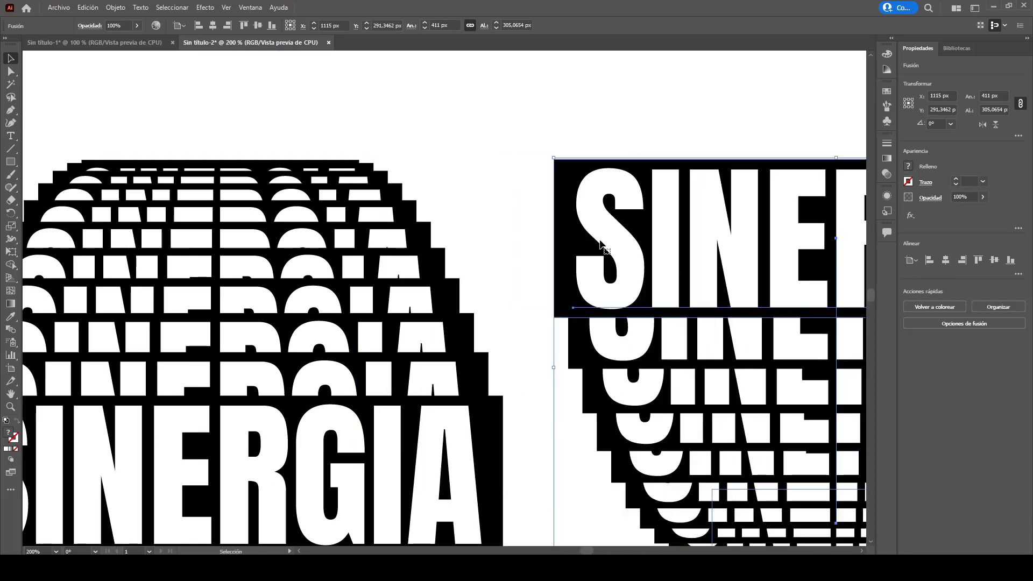
{"action": "scroll", "coordinate": [601, 244], "scroll_direction": "down", "scroll_amount": 3}
{"action": "scroll", "coordinate": [707, 383], "scroll_direction": "up", "scroll_amount": 1}
{"action": "double_click", "coordinate": [707, 355]}
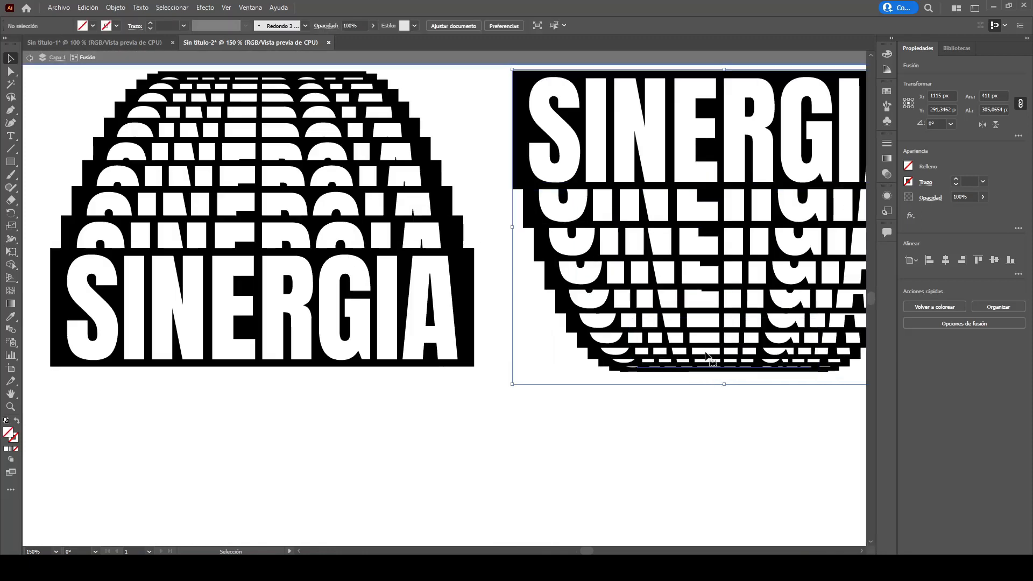
{"action": "left_click_drag", "start_coordinate": [706, 355], "coordinate": [693, 350]}
{"action": "double_click", "coordinate": [634, 417]}
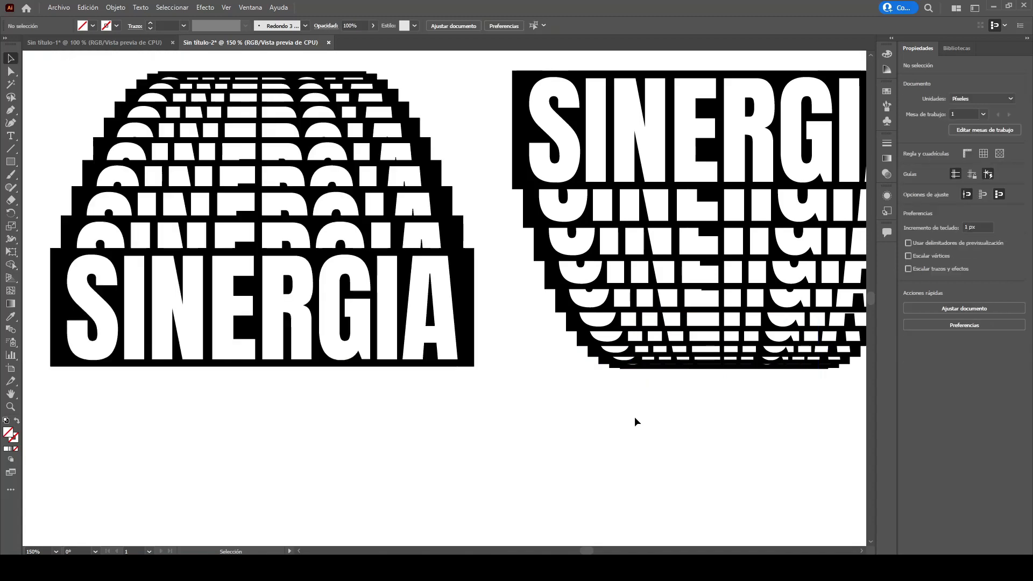
- Move the lower blend back onto the upper blend, aligning the large SINERGIA words
{"action": "left_click_drag", "start_coordinate": [590, 157], "coordinate": [577, 335]}
{"action": "left_click_drag", "start_coordinate": [645, 317], "coordinate": [181, 332]}
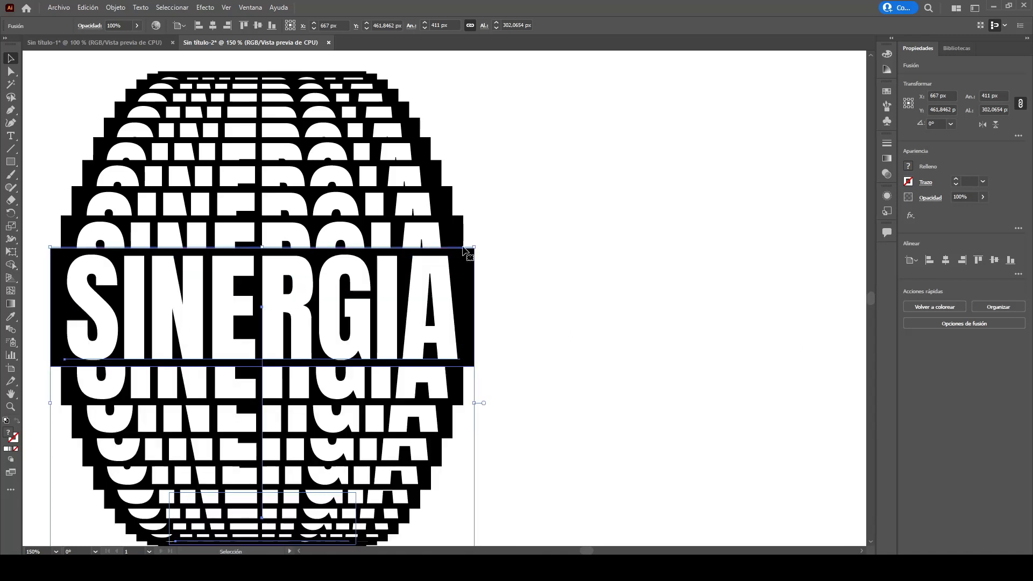
{"action": "left_click", "coordinate": [525, 199]}
{"action": "scroll", "coordinate": [519, 209], "scroll_direction": "down", "scroll_amount": 1}
{"action": "scroll", "coordinate": [517, 225], "scroll_direction": "up", "scroll_amount": 2}
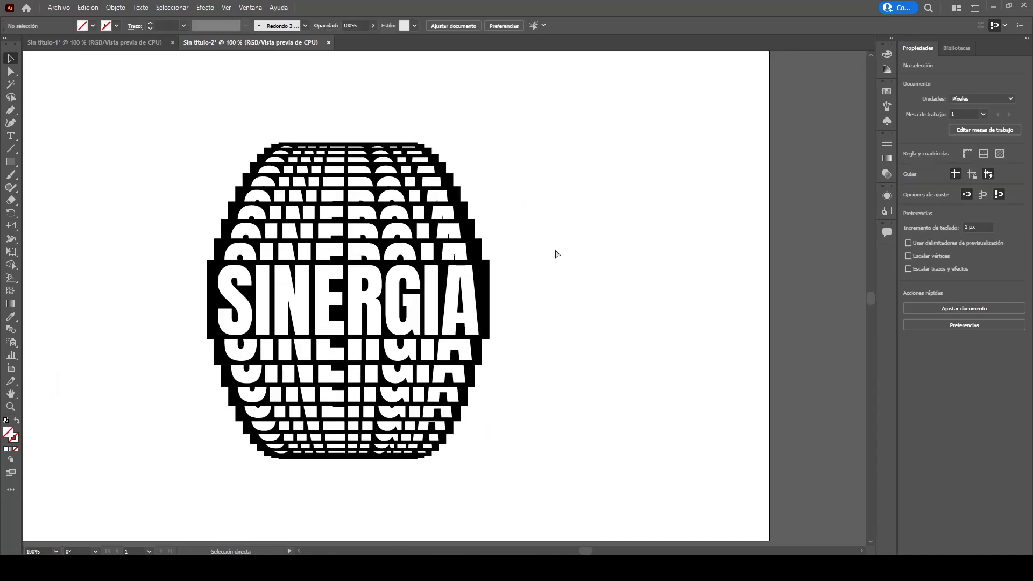
{"action": "scroll", "coordinate": [556, 251], "scroll_direction": "left", "scroll_amount": 9}
{"action": "scroll", "coordinate": [643, 254], "scroll_direction": "down", "scroll_amount": 1}
{"action": "scroll", "coordinate": [643, 254], "scroll_direction": "right", "scroll_amount": 6}
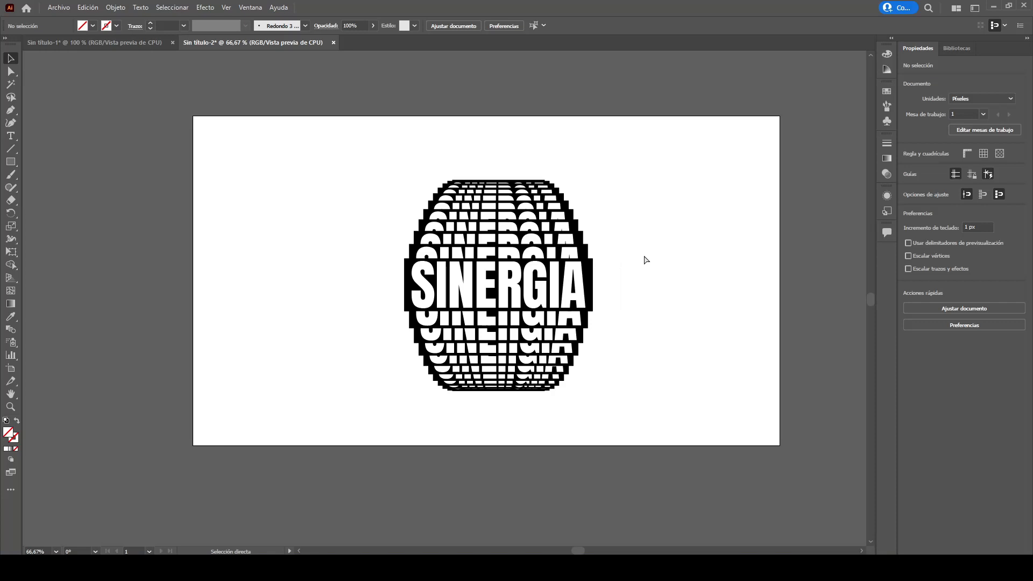
{"action": "left_click_drag", "start_coordinate": [597, 361], "coordinate": [353, 176]}
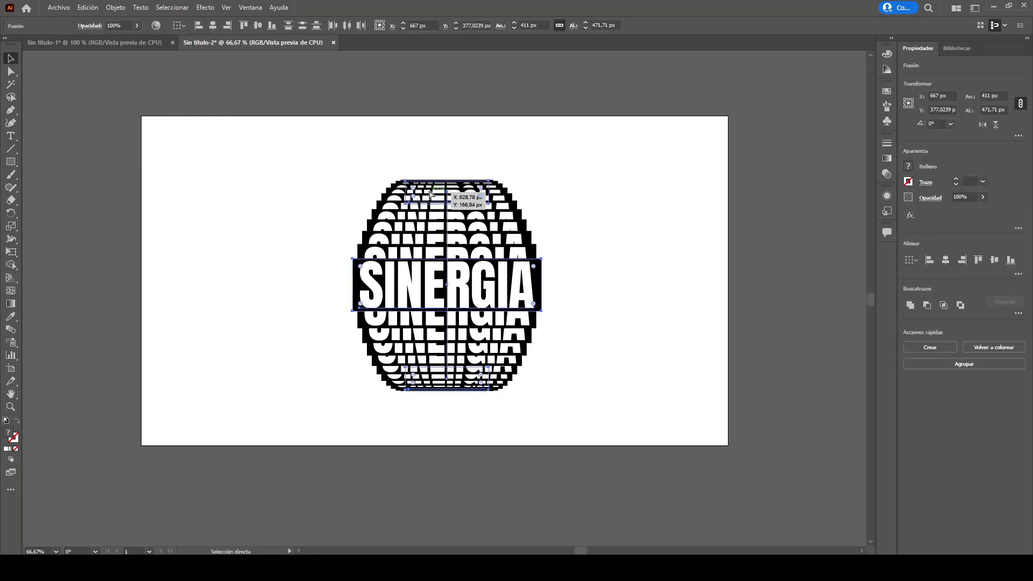
{"action": "left_click", "coordinate": [601, 187]}
- Draw a rectangle covering the entire 1280 × 720 px artboard and fill it with white
{"action": "key", "text": "m"}
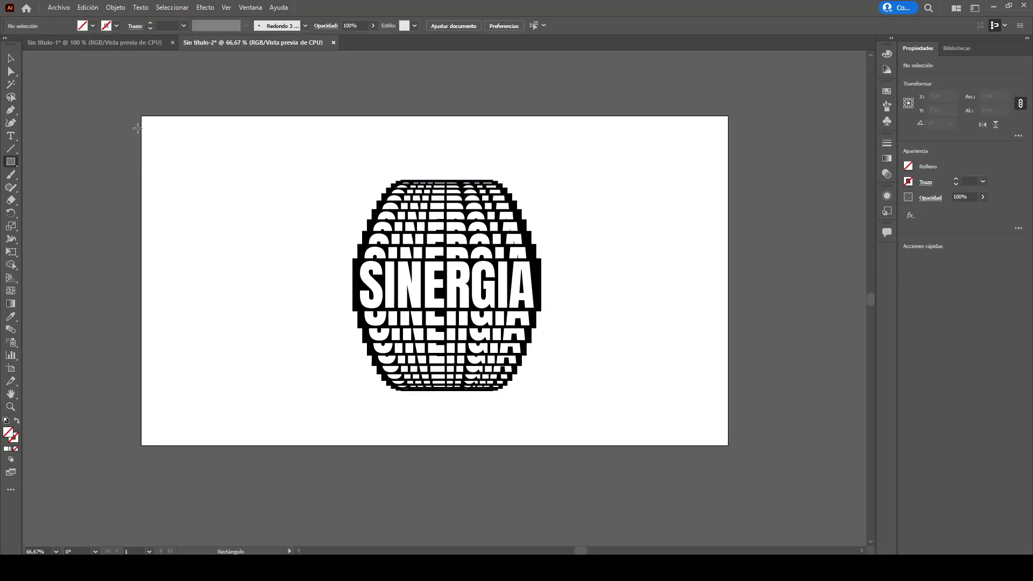
{"action": "mouse_move", "coordinate": [140, 116]}
{"action": "left_mouse_down"}
{"action": "mouse_move", "coordinate": [639, 376]}
{"action": "mouse_move", "coordinate": [728, 445]}
{"action": "left_mouse_up"}
{"action": "left_click", "coordinate": [10, 58]}
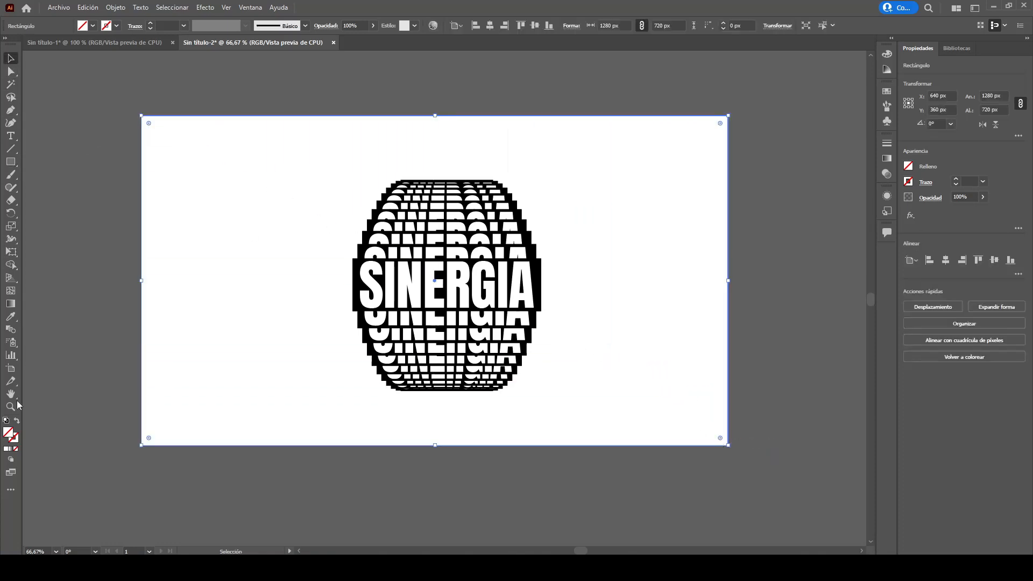
{"action": "double_click", "coordinate": [12, 436]}
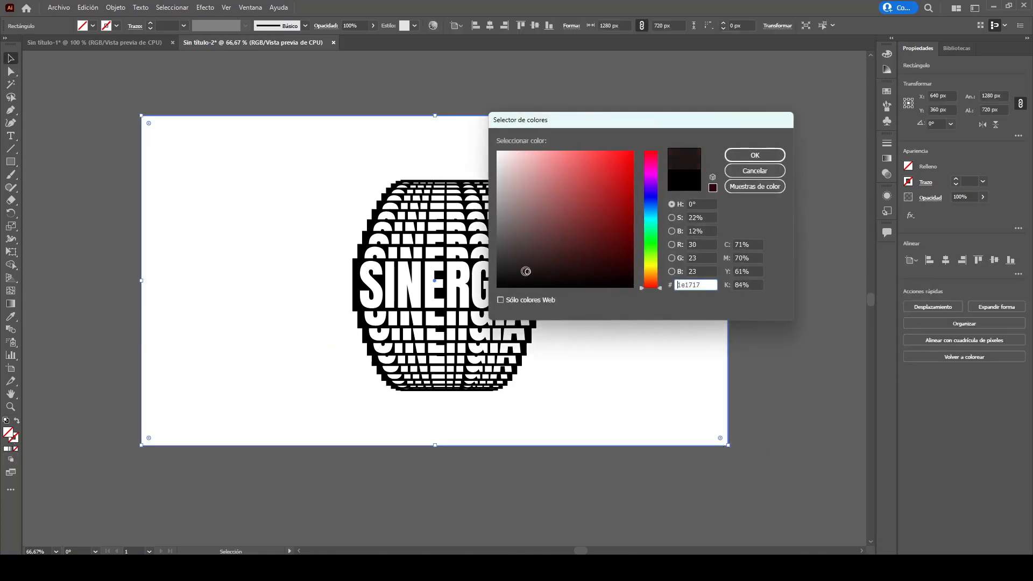
{"action": "left_click", "coordinate": [743, 156]}
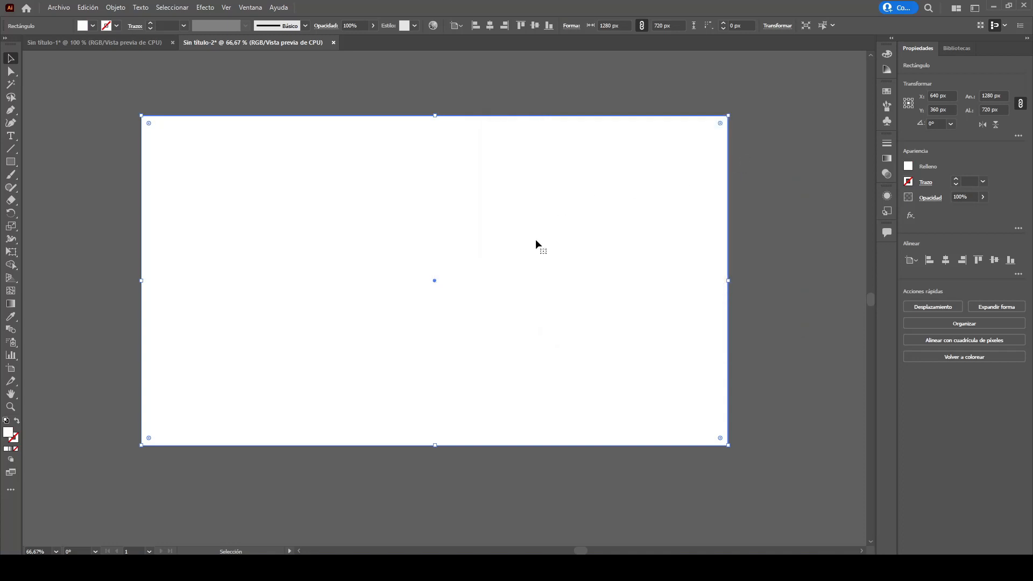
- Send the rectangle behind all other objects
{"action": "right_click", "coordinate": [450, 243]}
{"action": "mouse_move", "coordinate": [538, 446]}
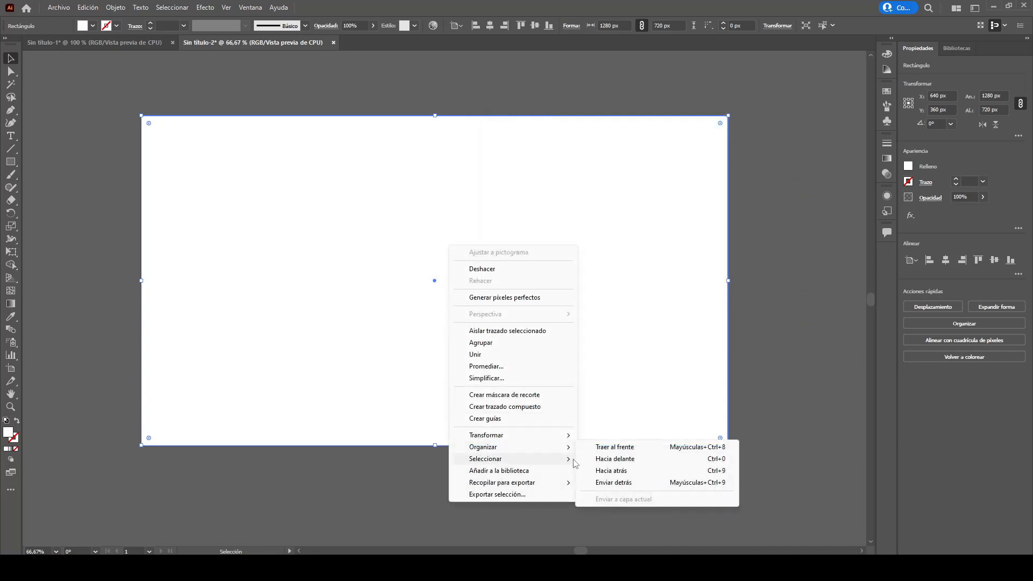
{"action": "left_click", "coordinate": [602, 483]}
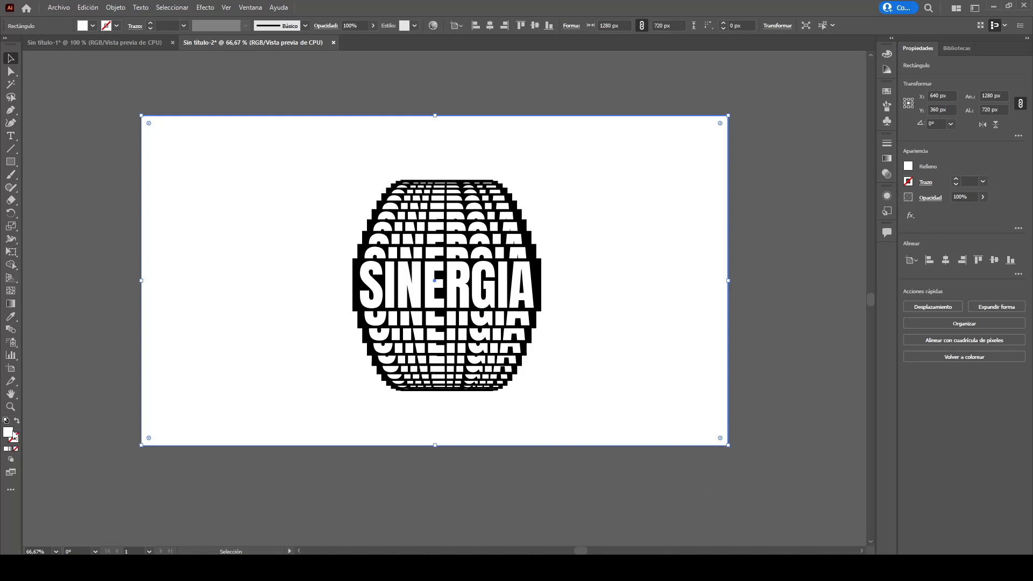
- Change the background rectangle's fill to black 000000 and deselect everything
{"action": "double_click", "coordinate": [9, 433]}
{"action": "left_click_drag", "start_coordinate": [523, 273], "coordinate": [489, 296]}
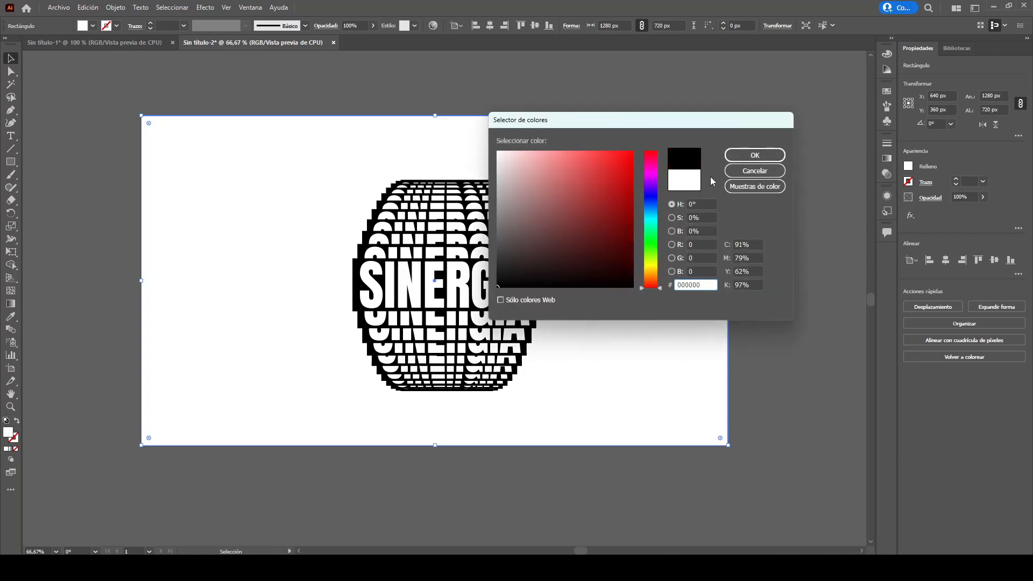
{"action": "left_click", "coordinate": [775, 155]}
{"action": "key", "text": "ctrl+1"}
{"action": "key", "text": "ctrl+shift+a"}
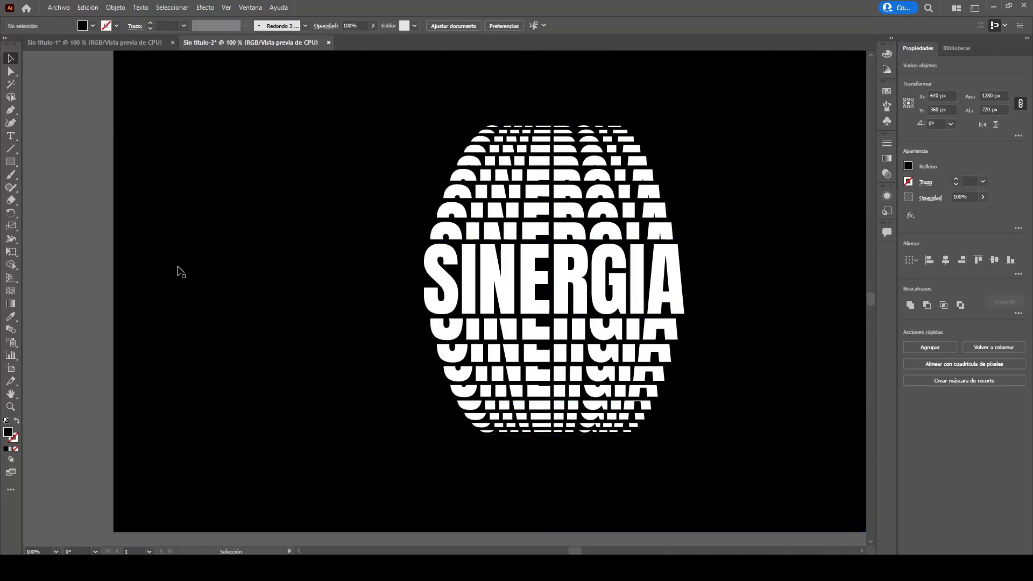
{"action": "scroll", "coordinate": [358, 302], "scroll_direction": "right", "scroll_amount": 8}
{"action": "scroll", "coordinate": [545, 365], "scroll_direction": "up", "scroll_amount": 3}
{"action": "scroll", "coordinate": [545, 366], "scroll_direction": "right", "scroll_amount": 1}
{"action": "scroll", "coordinate": [545, 366], "scroll_direction": "down", "scroll_amount": 2}
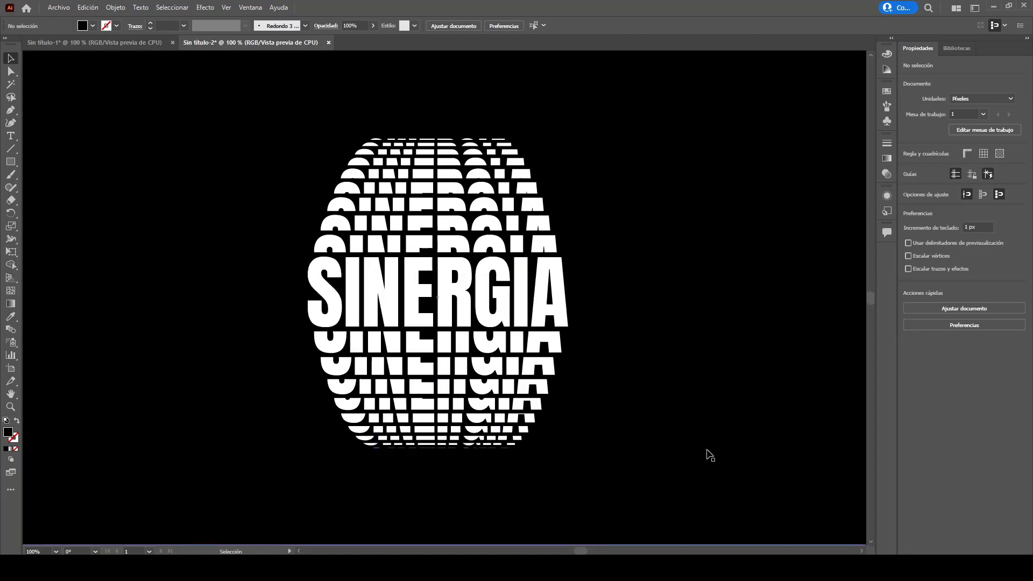